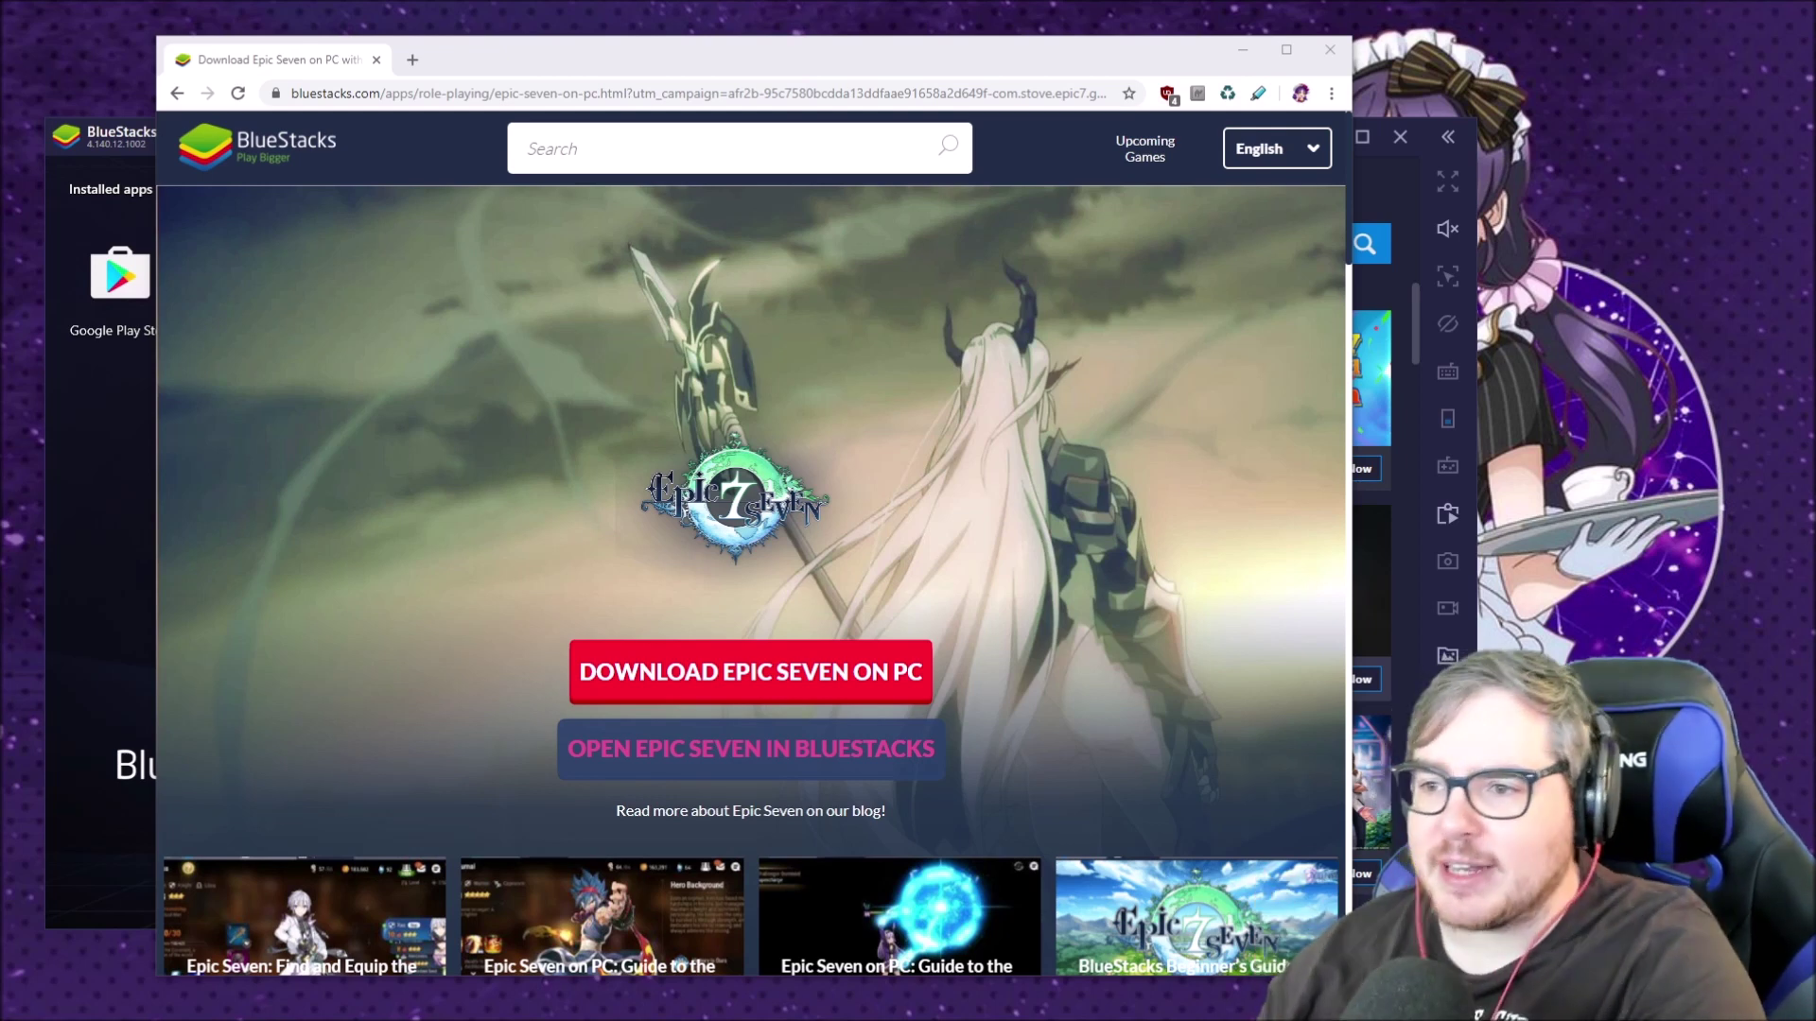
Step: Close the Epic Seven download page, check the game's tab in BlueStacks, and return to the home screen
click(1330, 49)
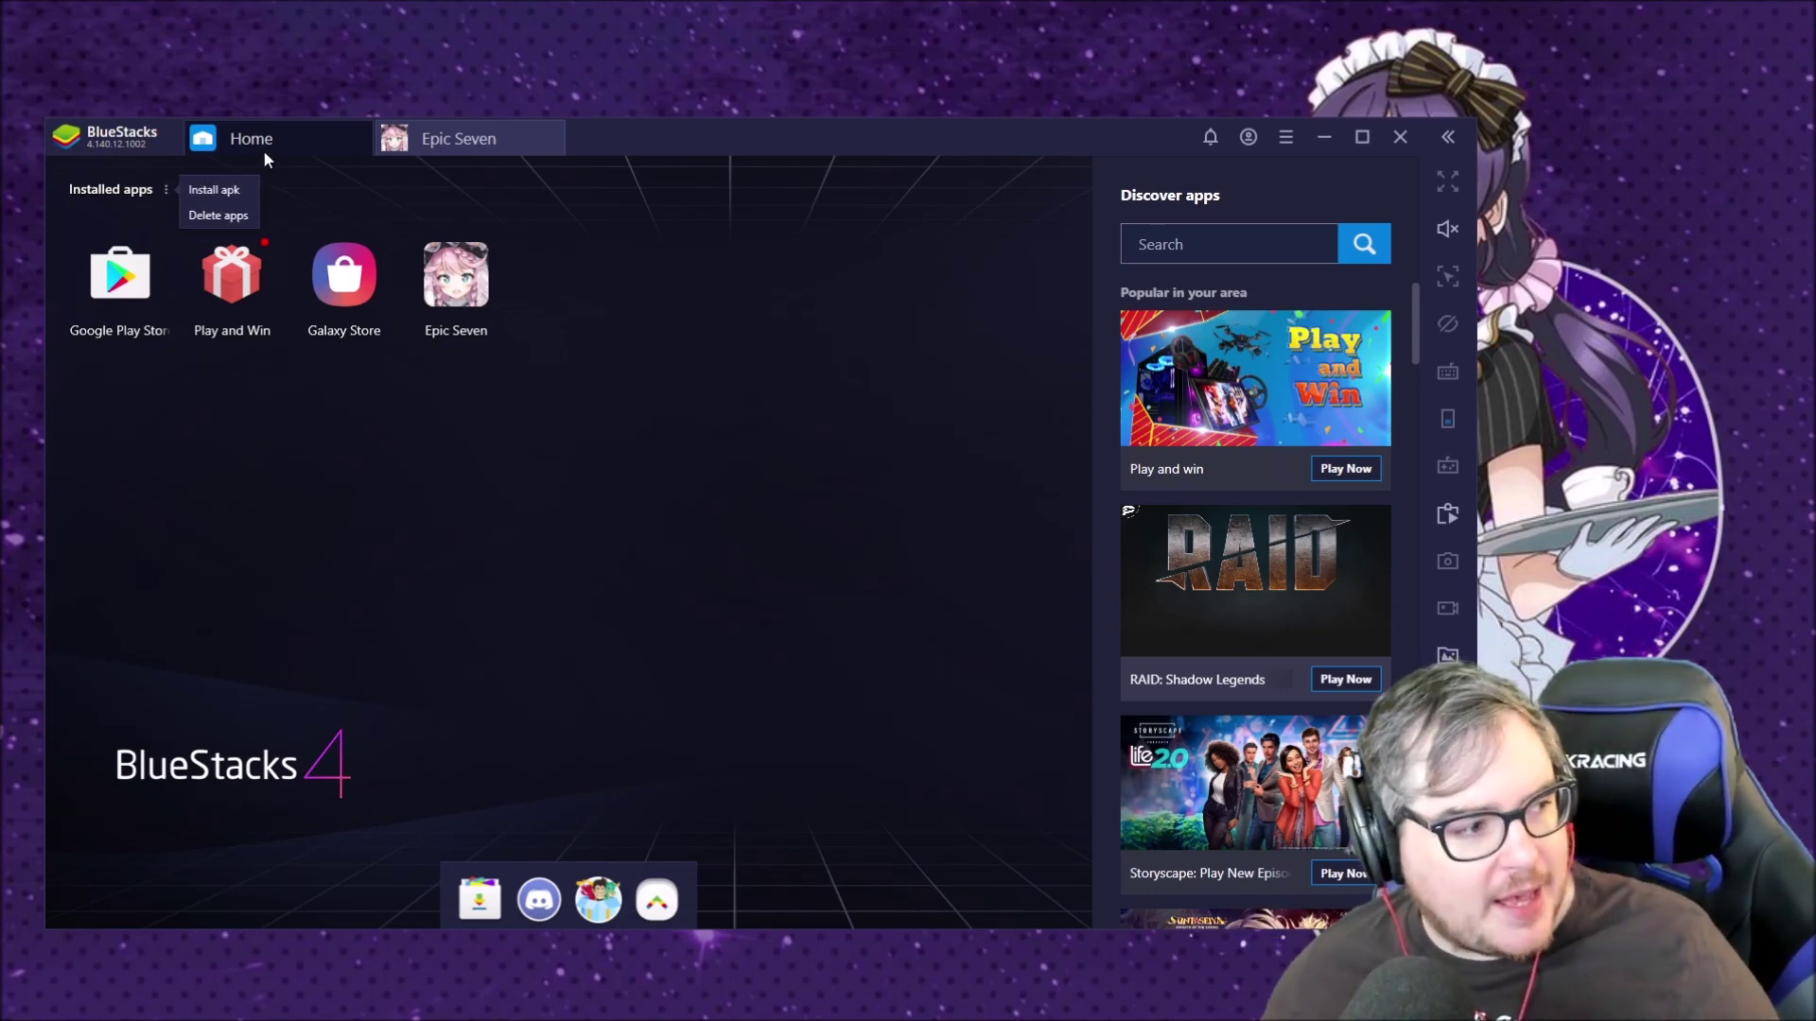
click(440, 138)
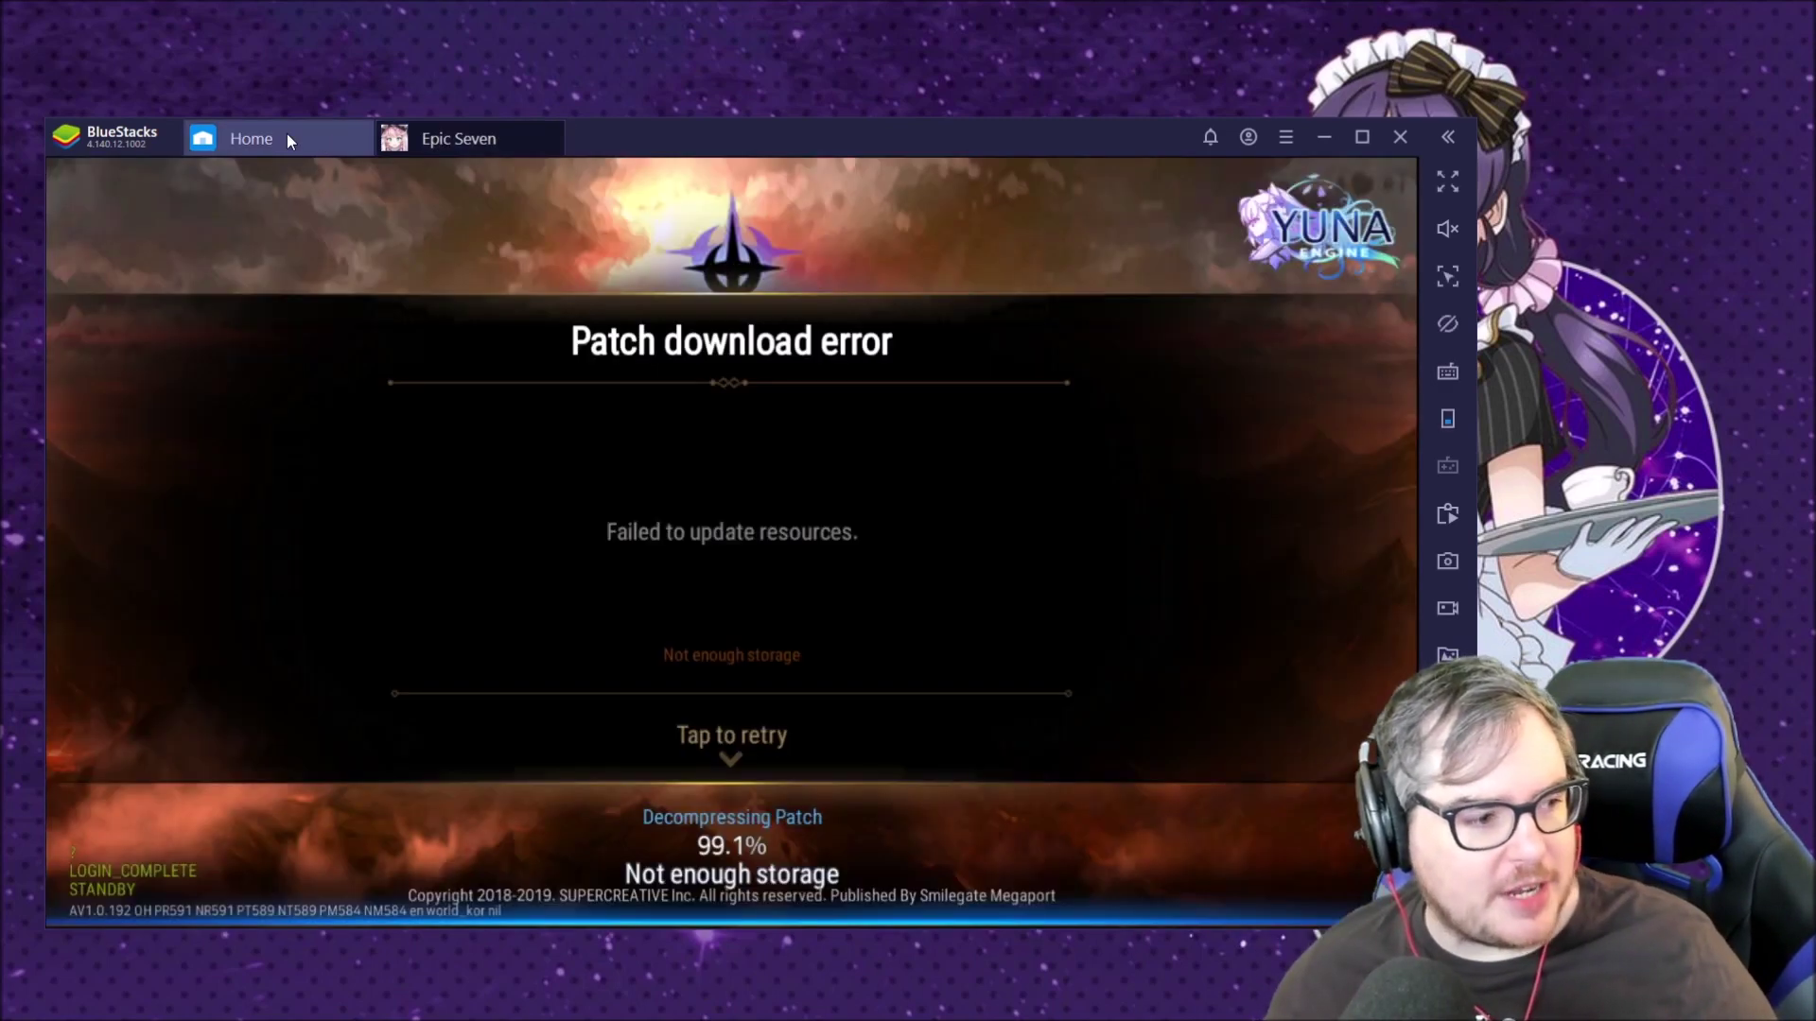
click(286, 133)
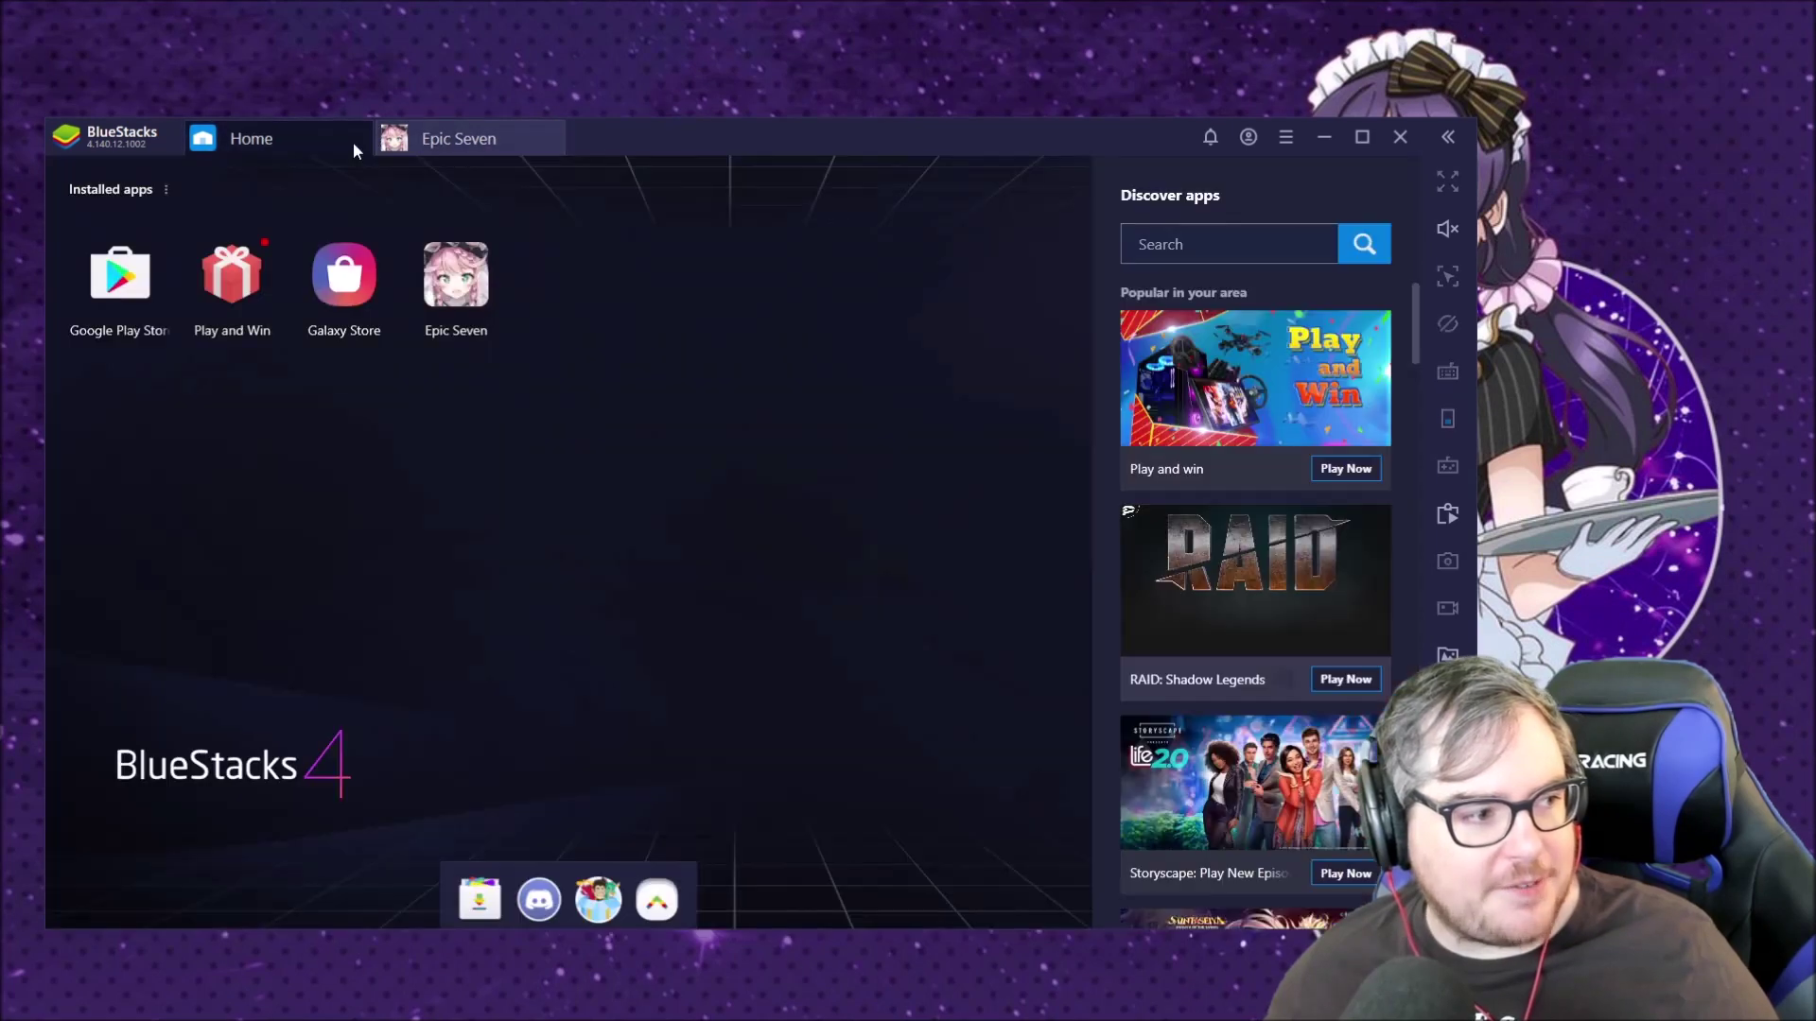
click(332, 140)
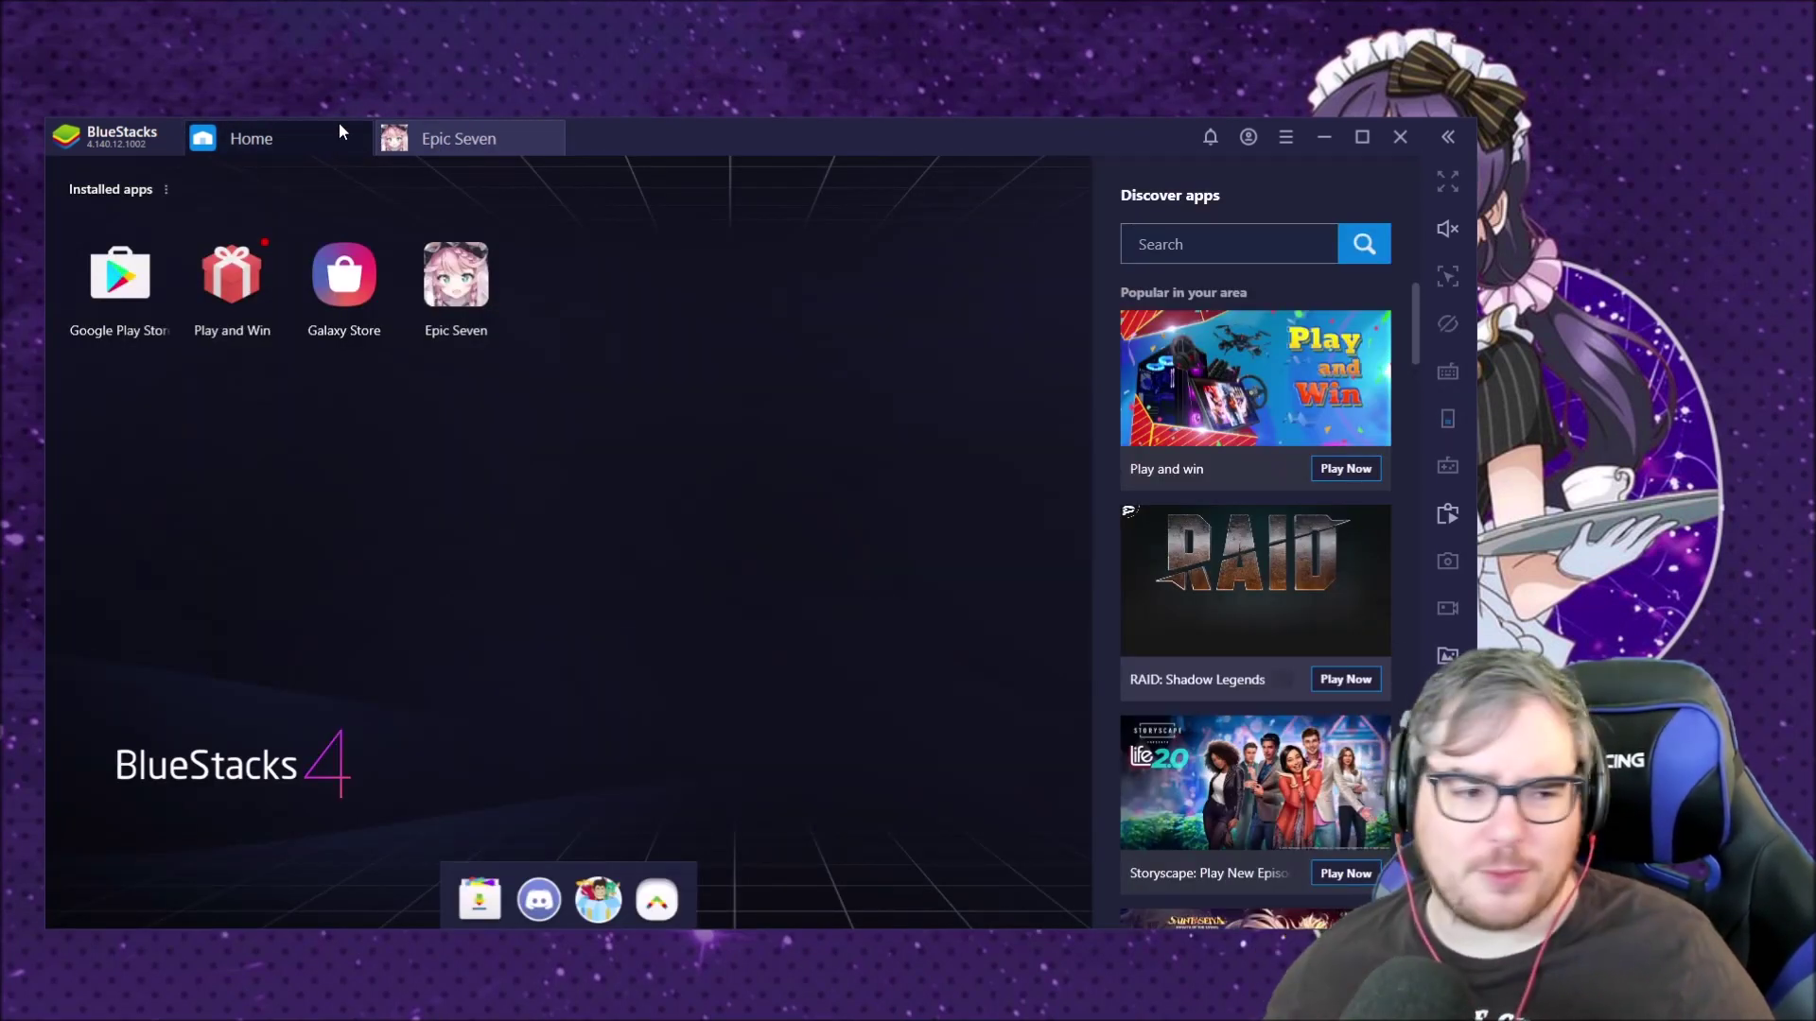
Step: Collapse the side toolbar of the BlueStacks window
click(1447, 138)
click(1391, 139)
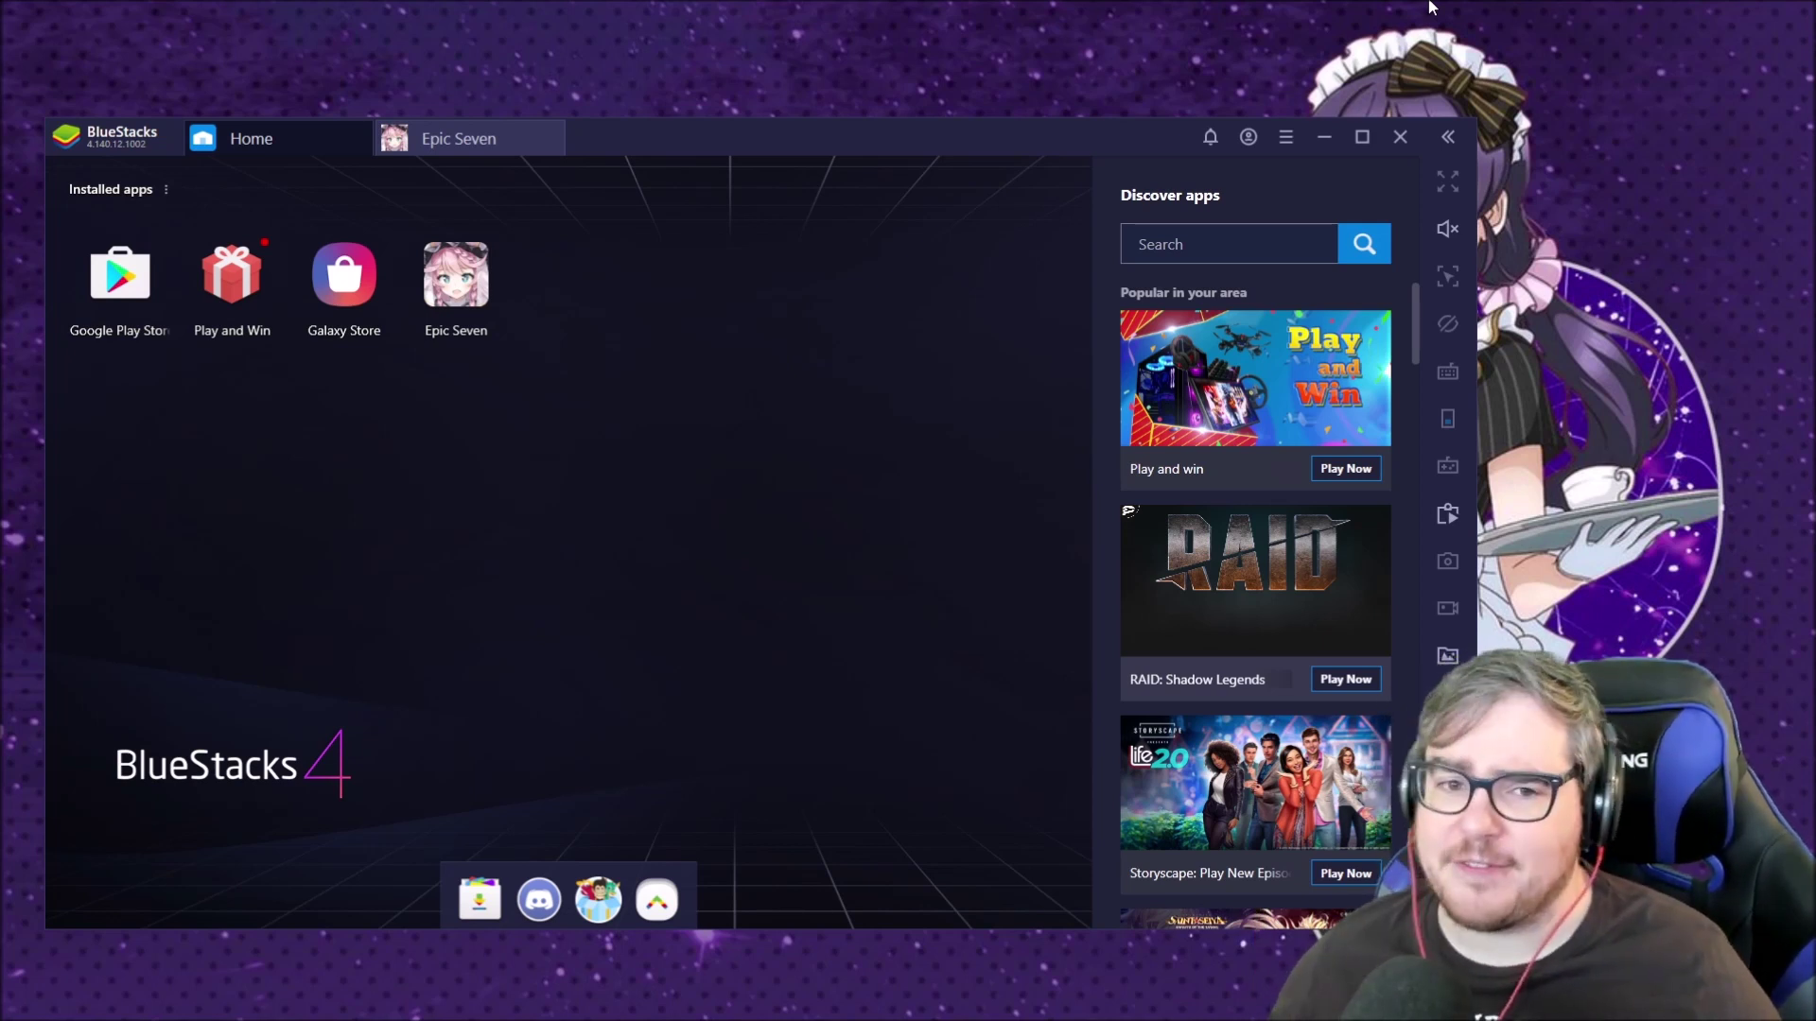
click(1448, 138)
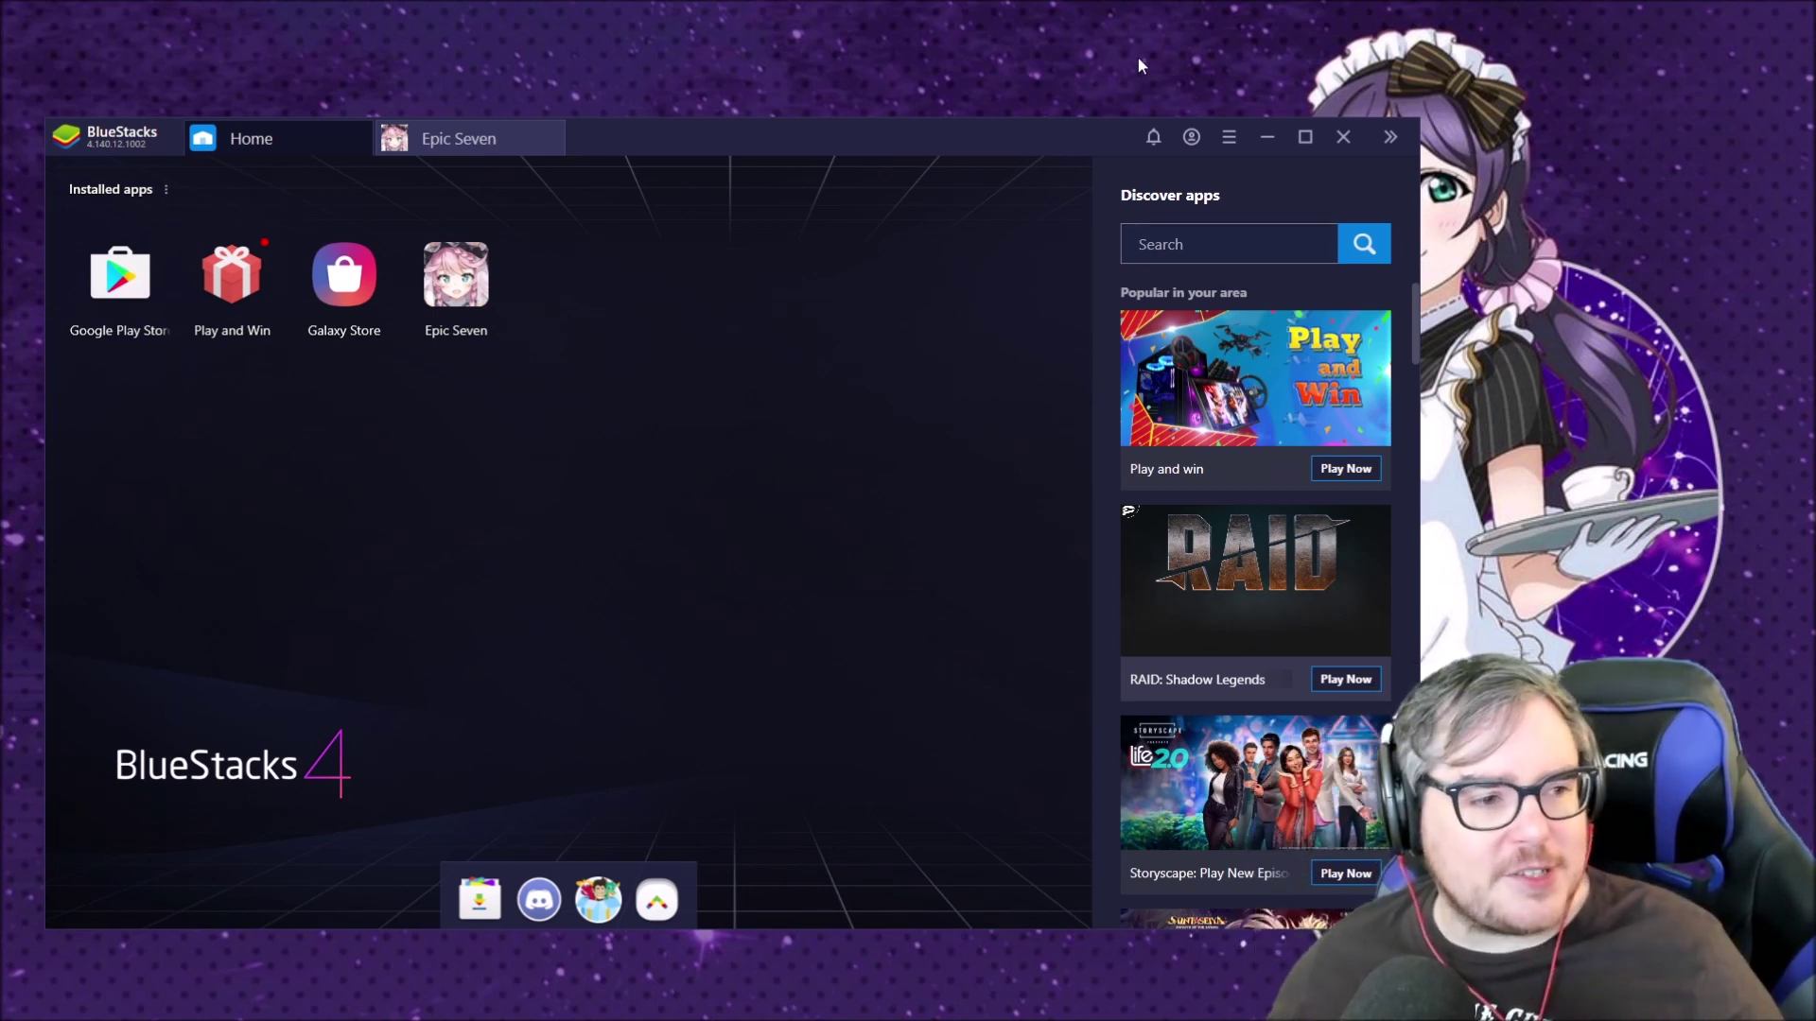
Step: Read through the speed-up tips for BlueStacks and close them
click(1229, 139)
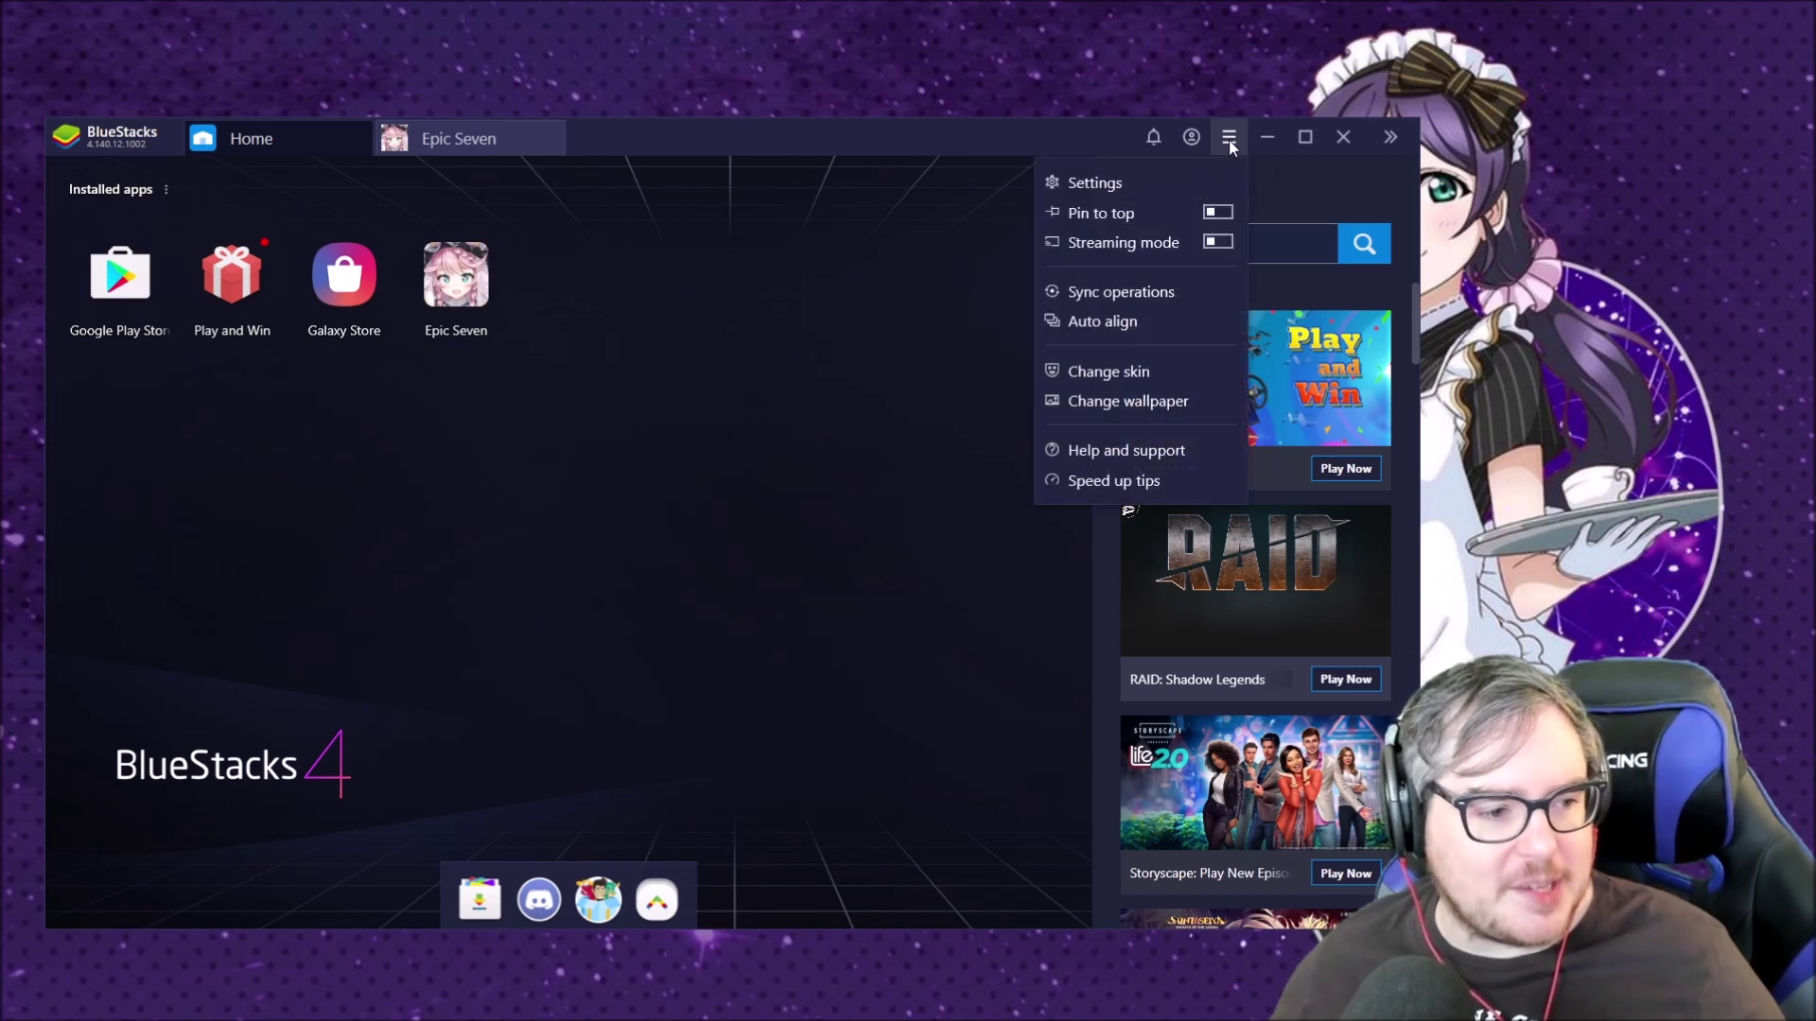
click(1108, 482)
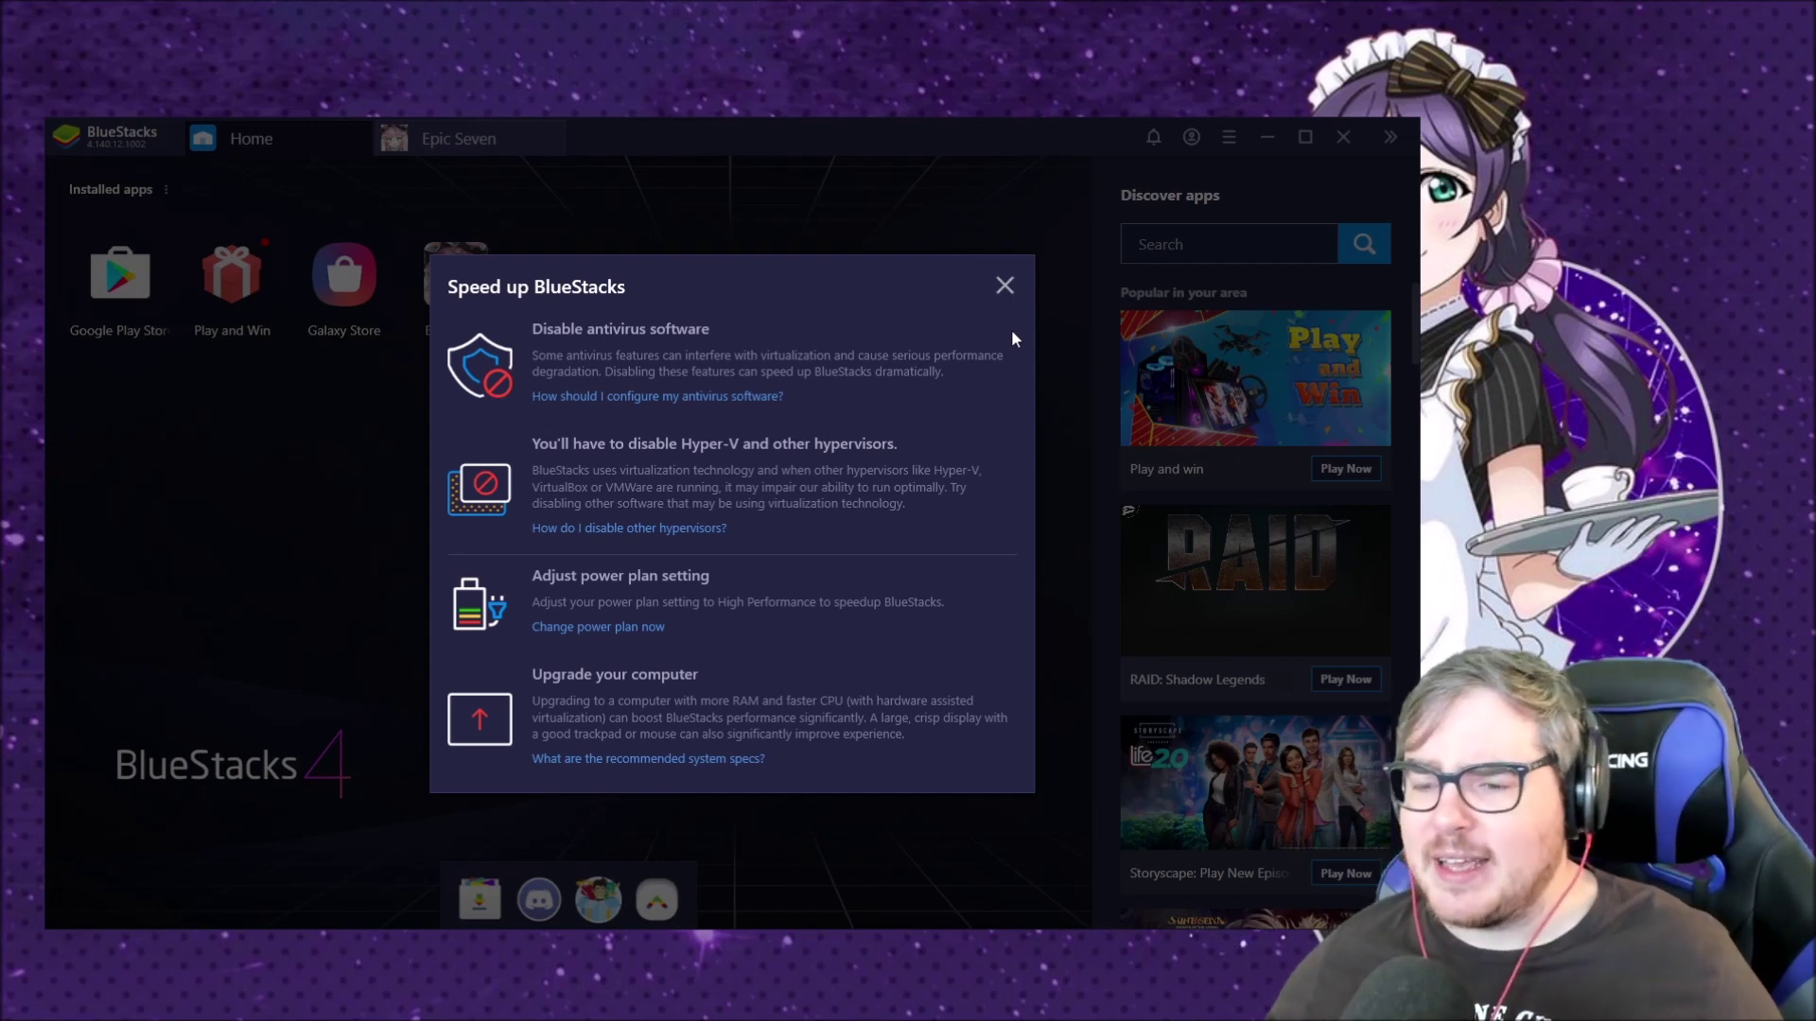
click(1006, 287)
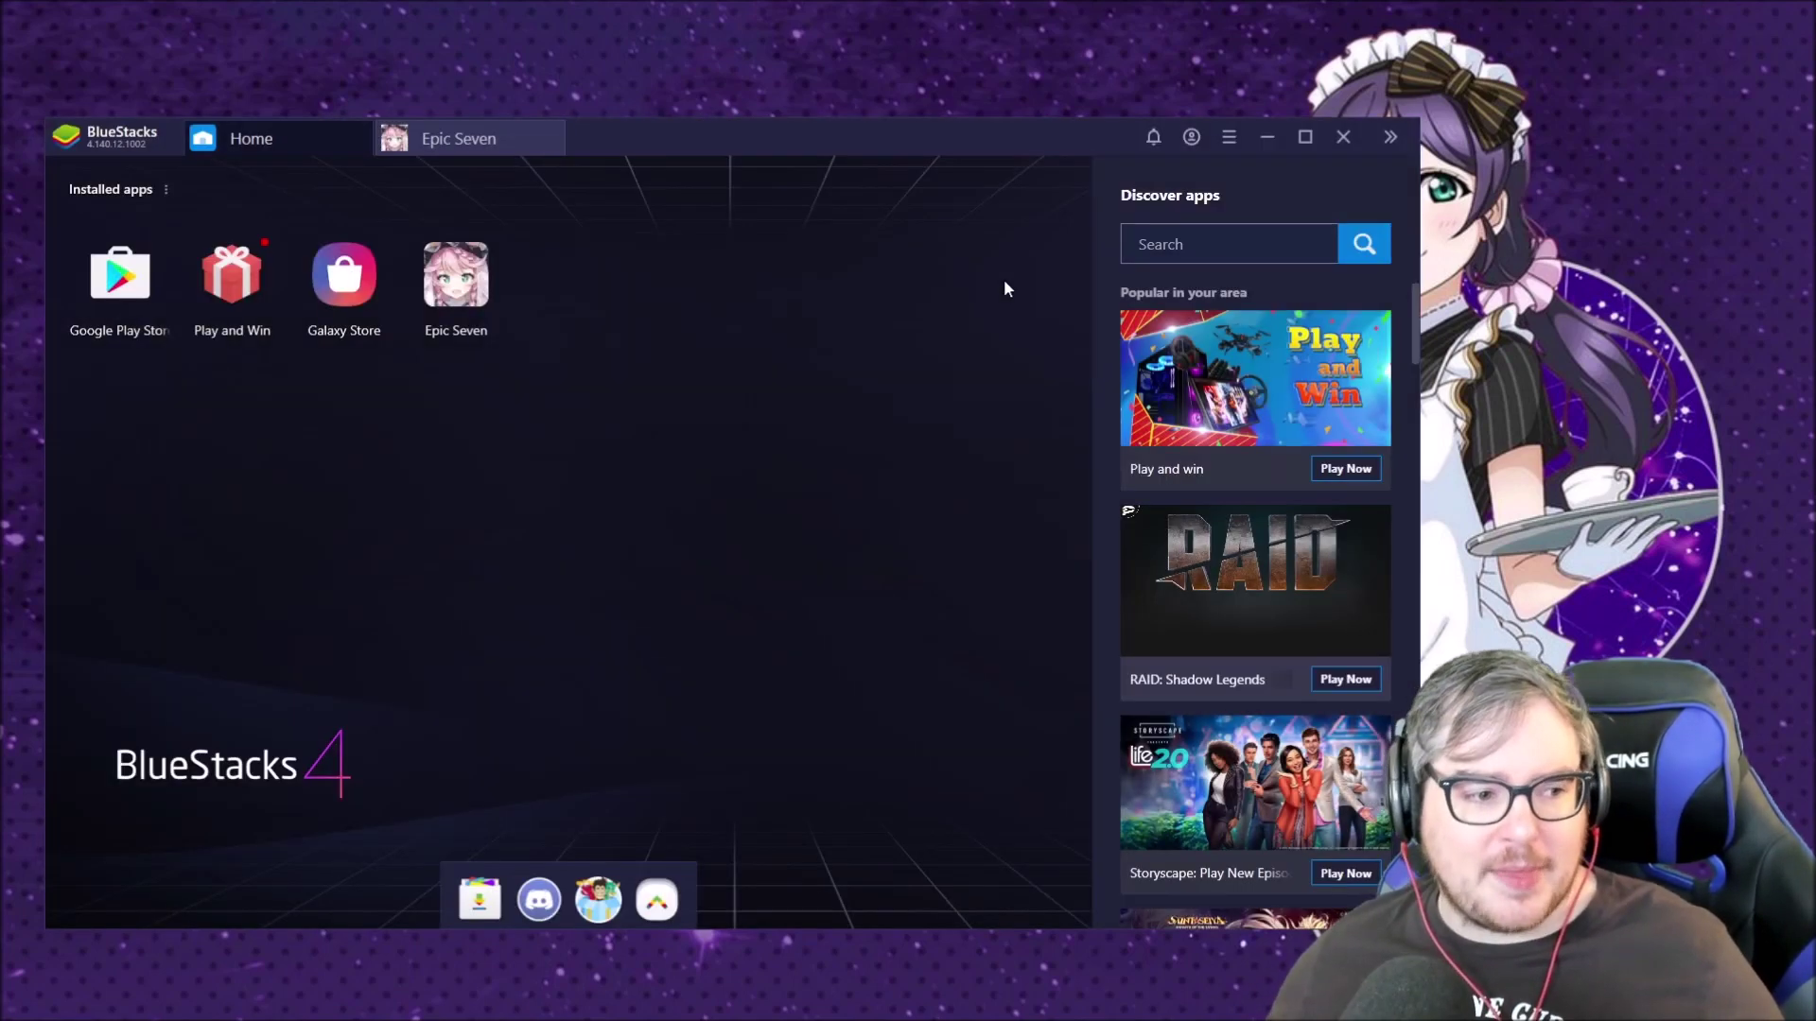
Step: Open the display settings and examine the list of instances in the multi-instance manager
click(1229, 138)
click(1097, 185)
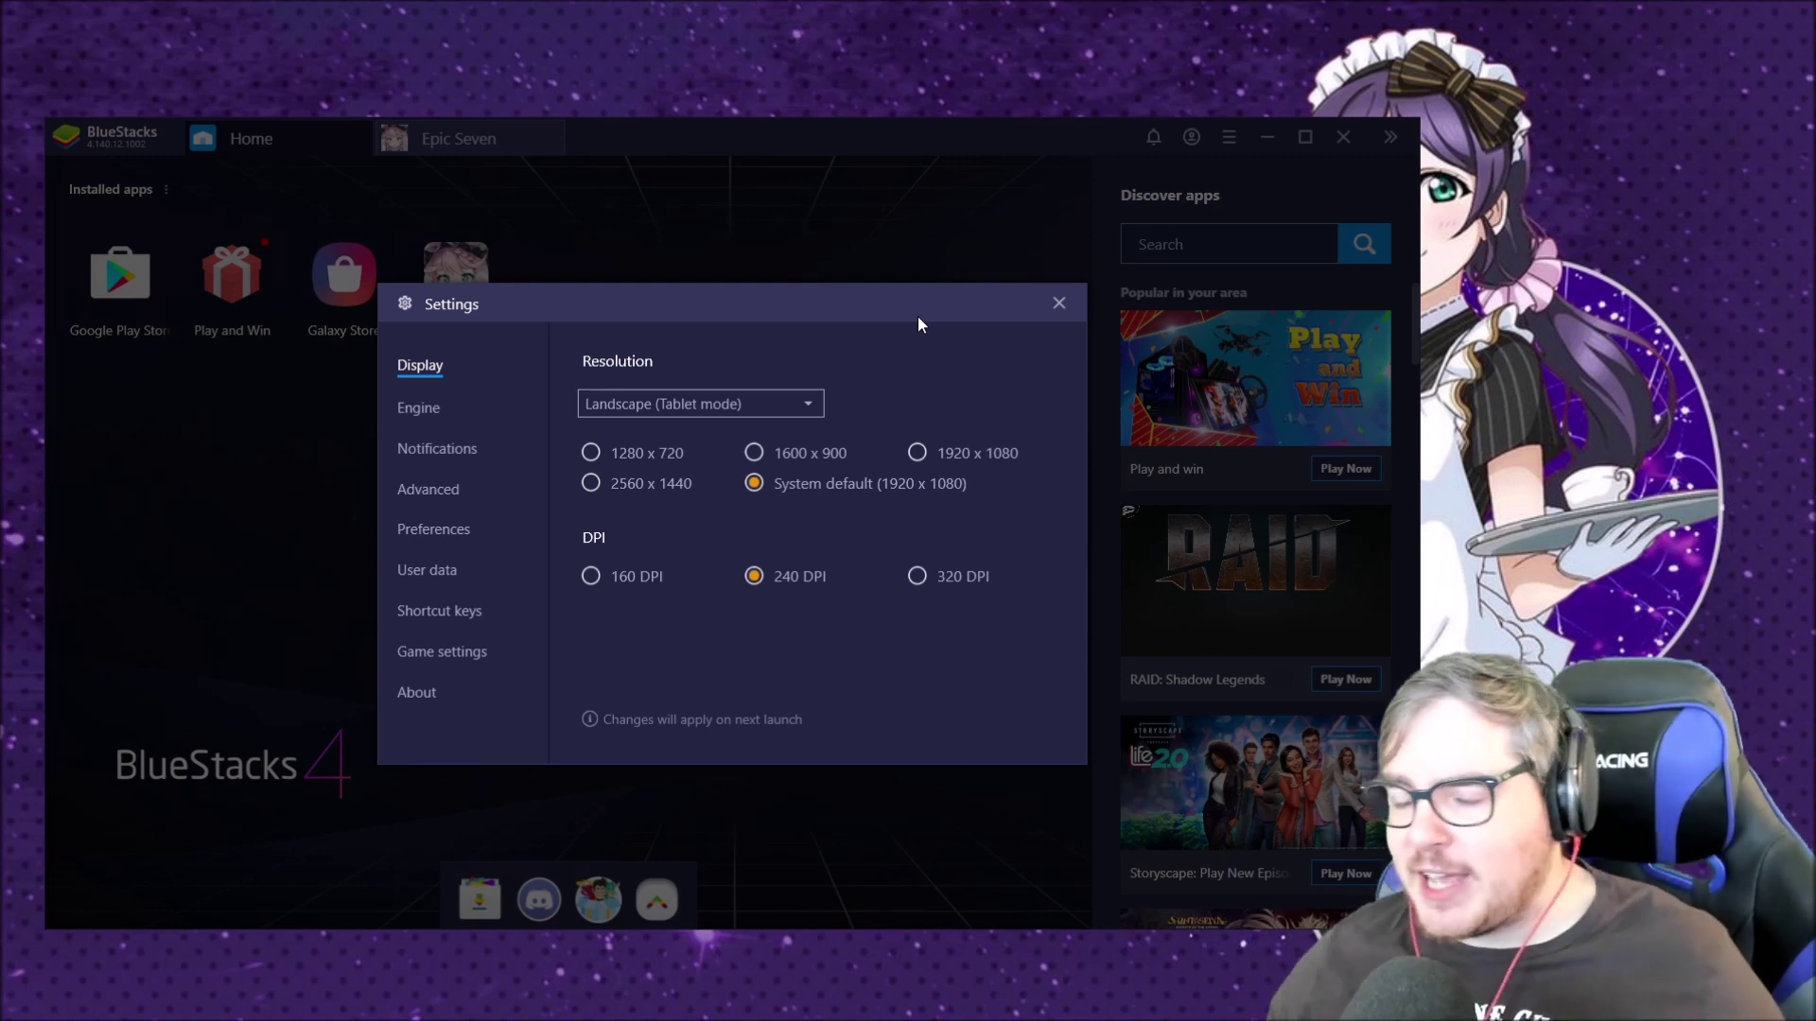
key(ctrl+shift+8)
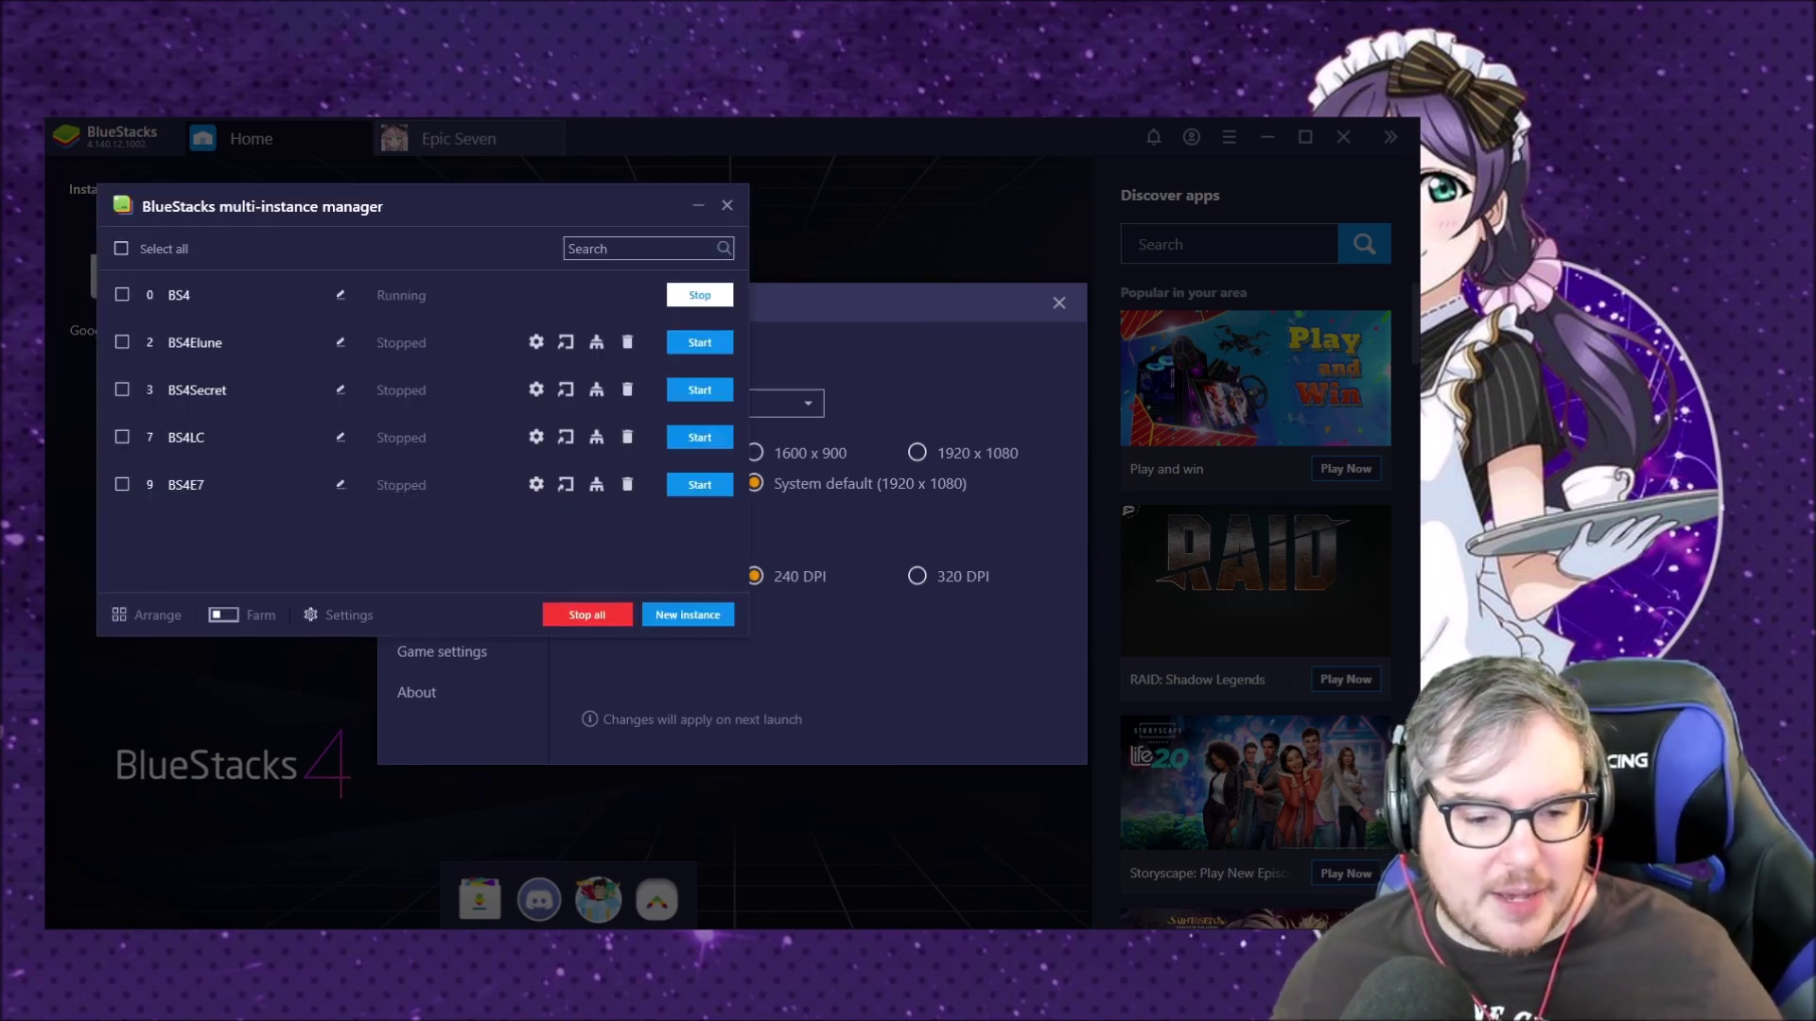
drag(479, 220, 526, 200)
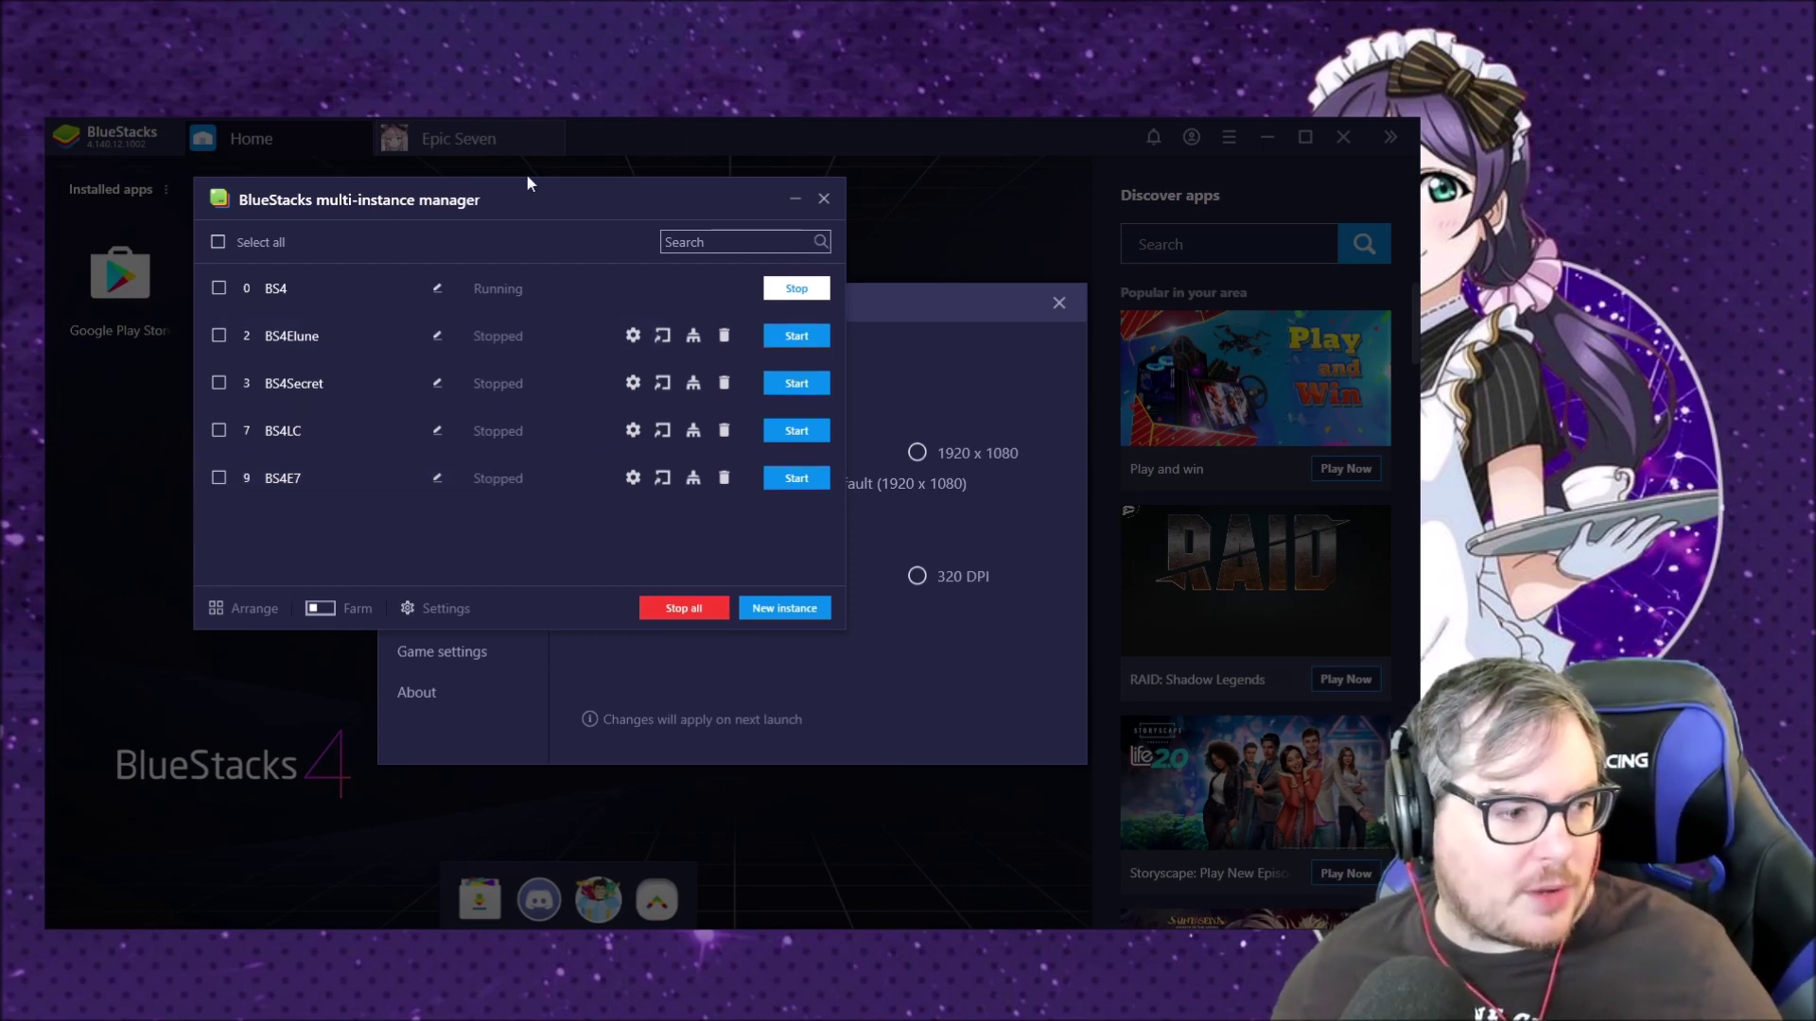
drag(528, 182, 690, 295)
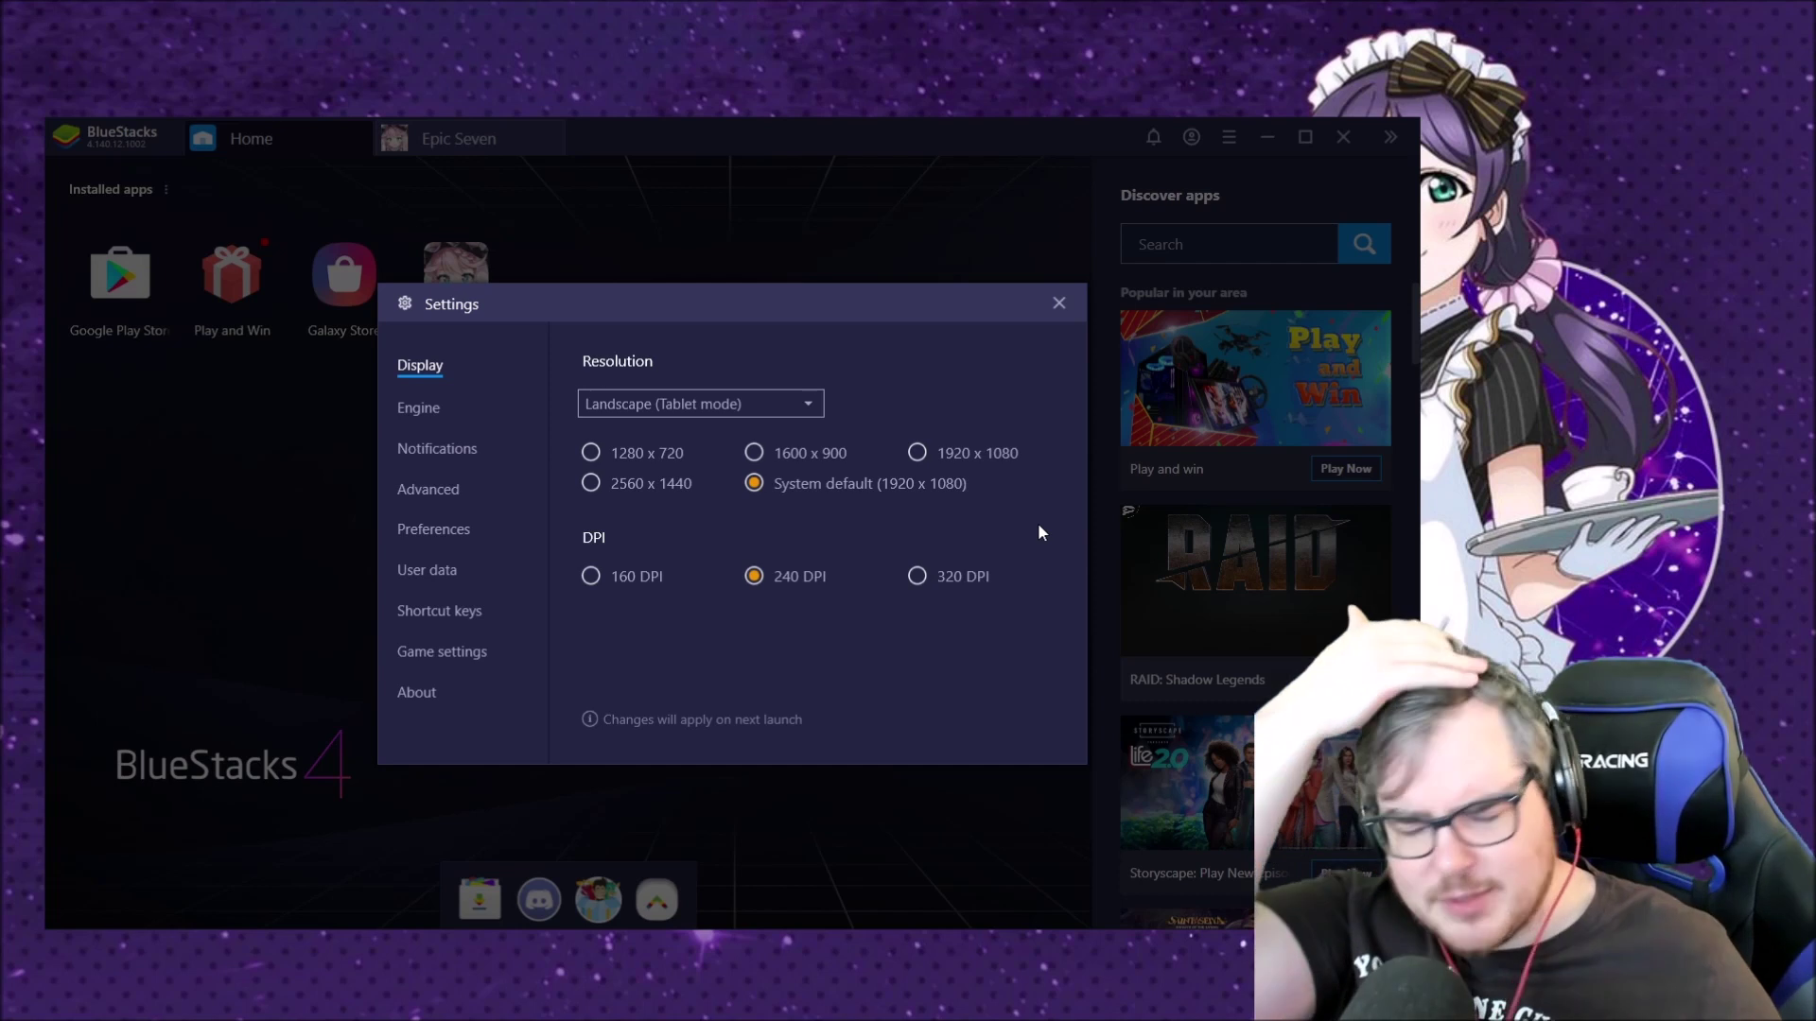
Step: Examine the engine settings for graphics mode, the available CPU and memory performance presets, and the frame rate options
click(475, 421)
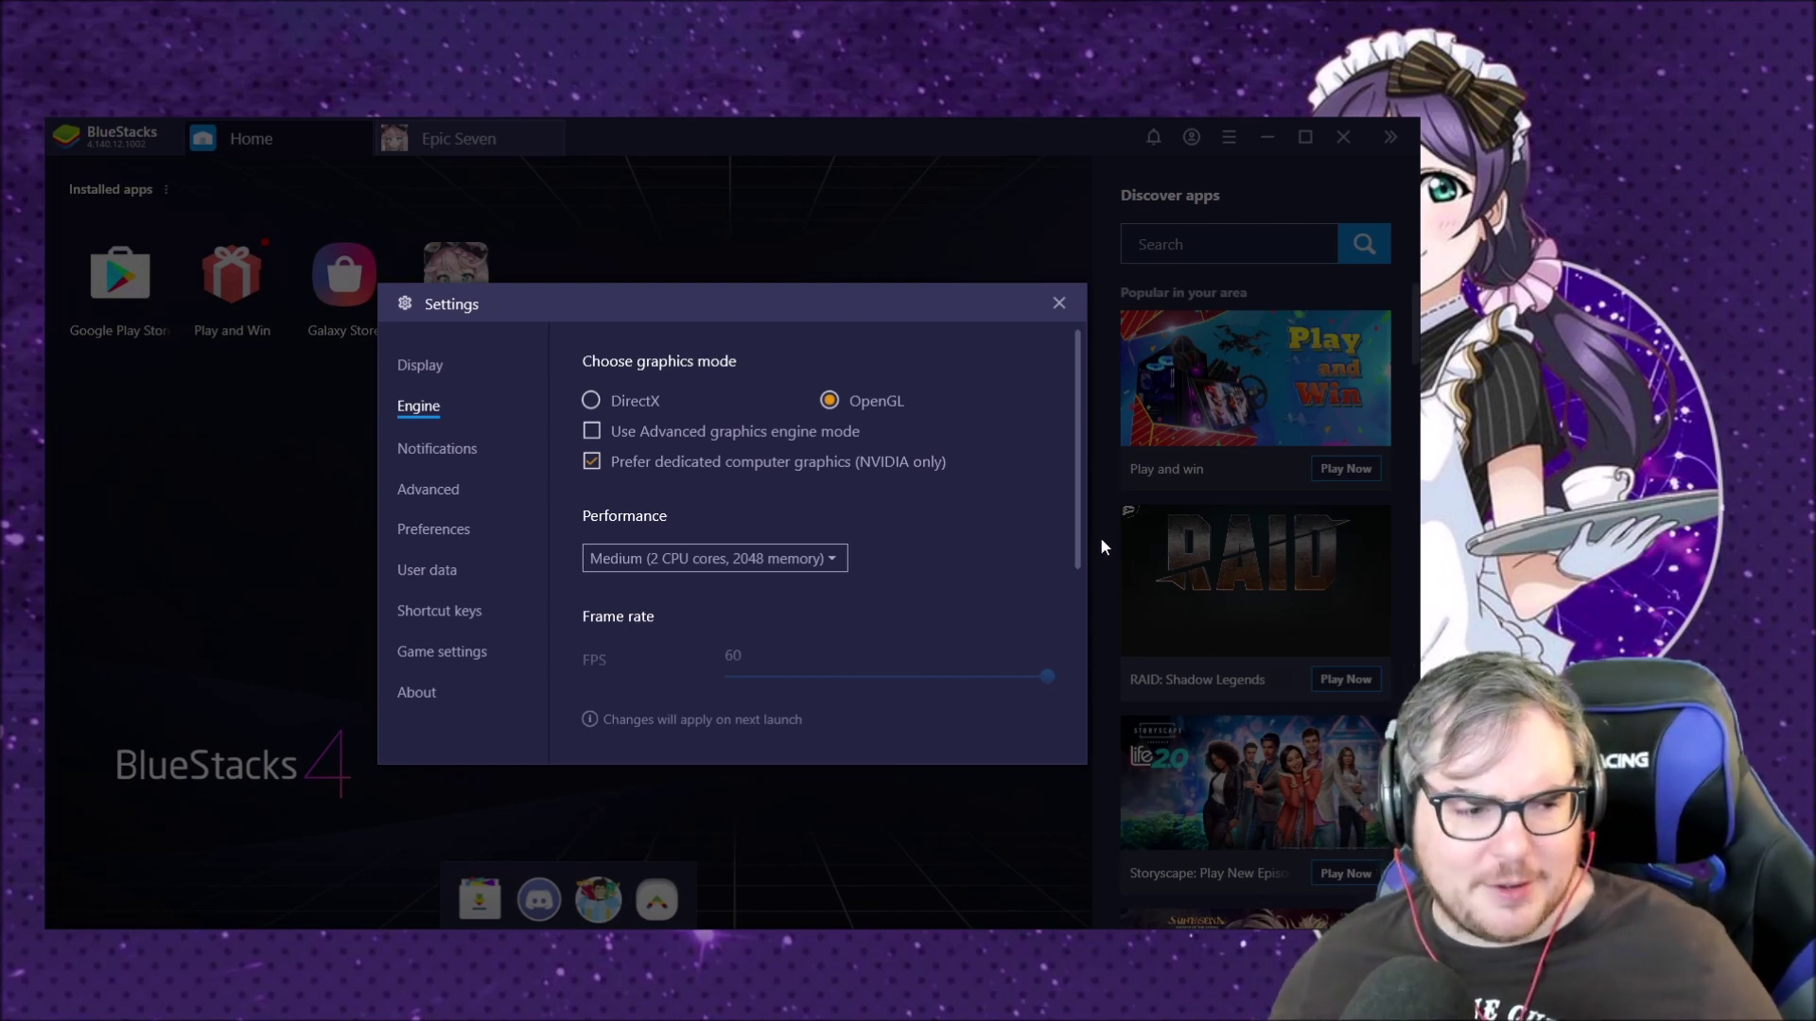
scroll(1082, 553, down, 1)
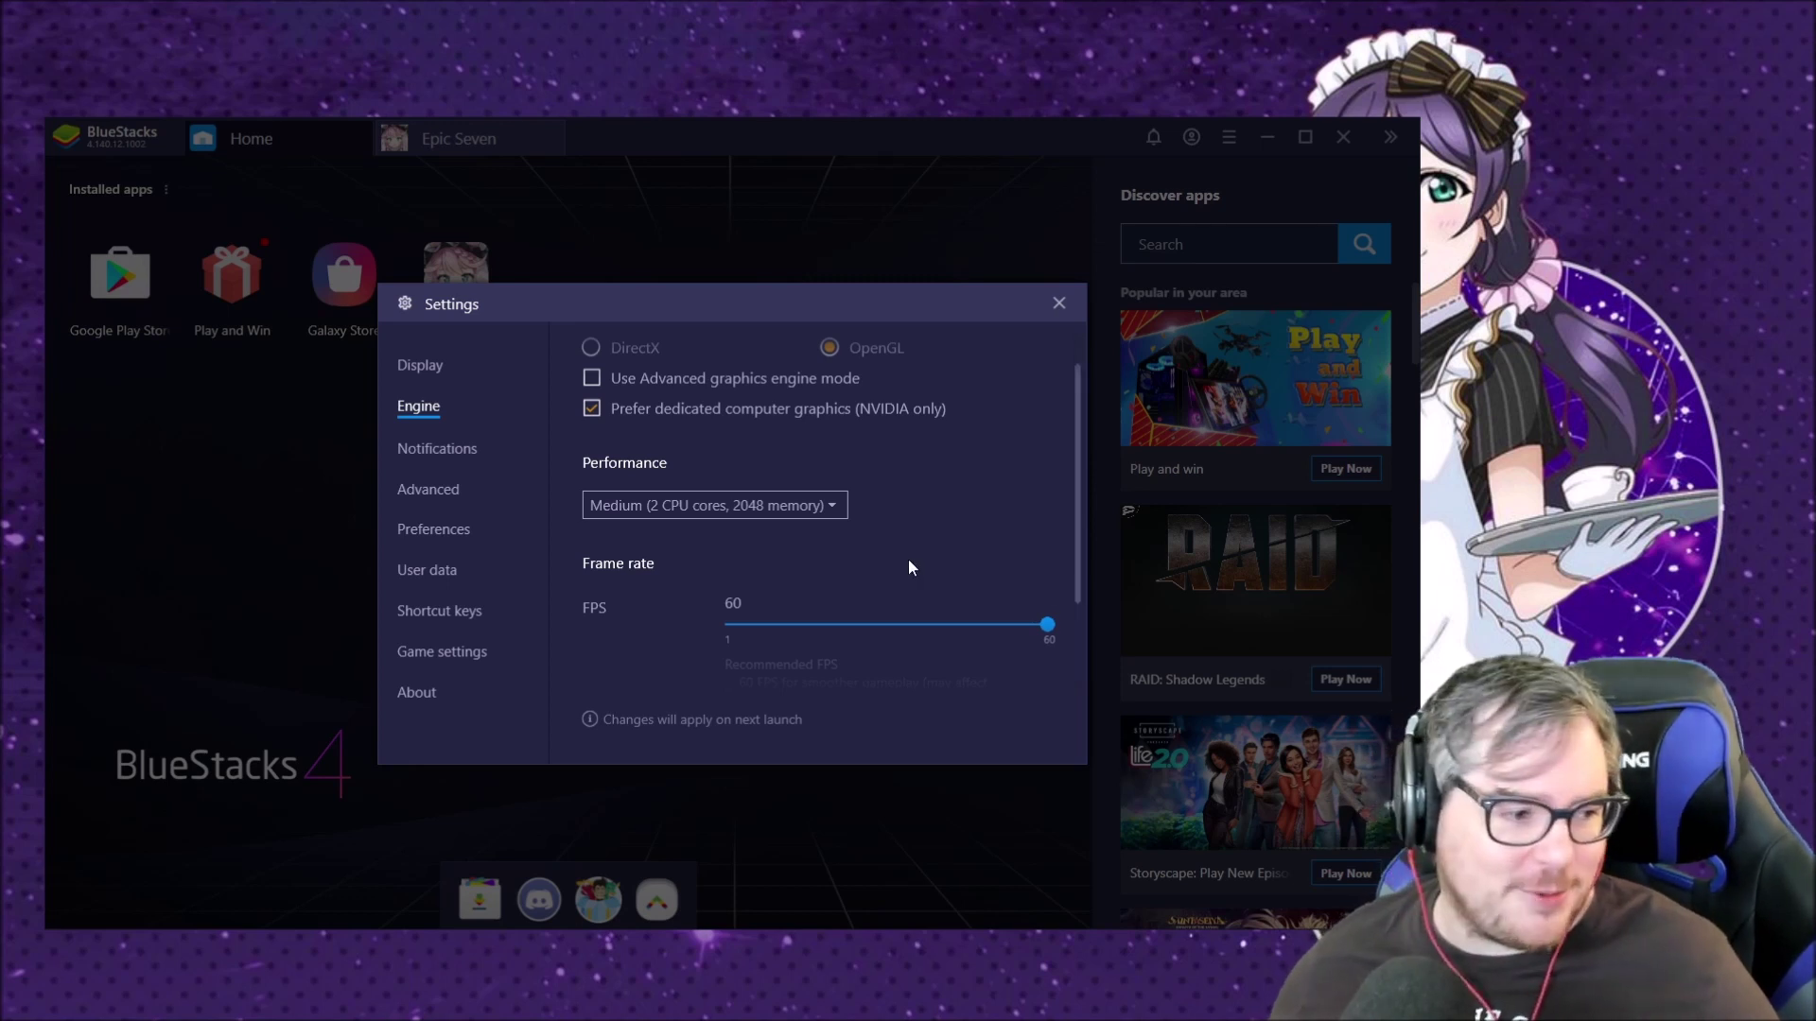
click(731, 503)
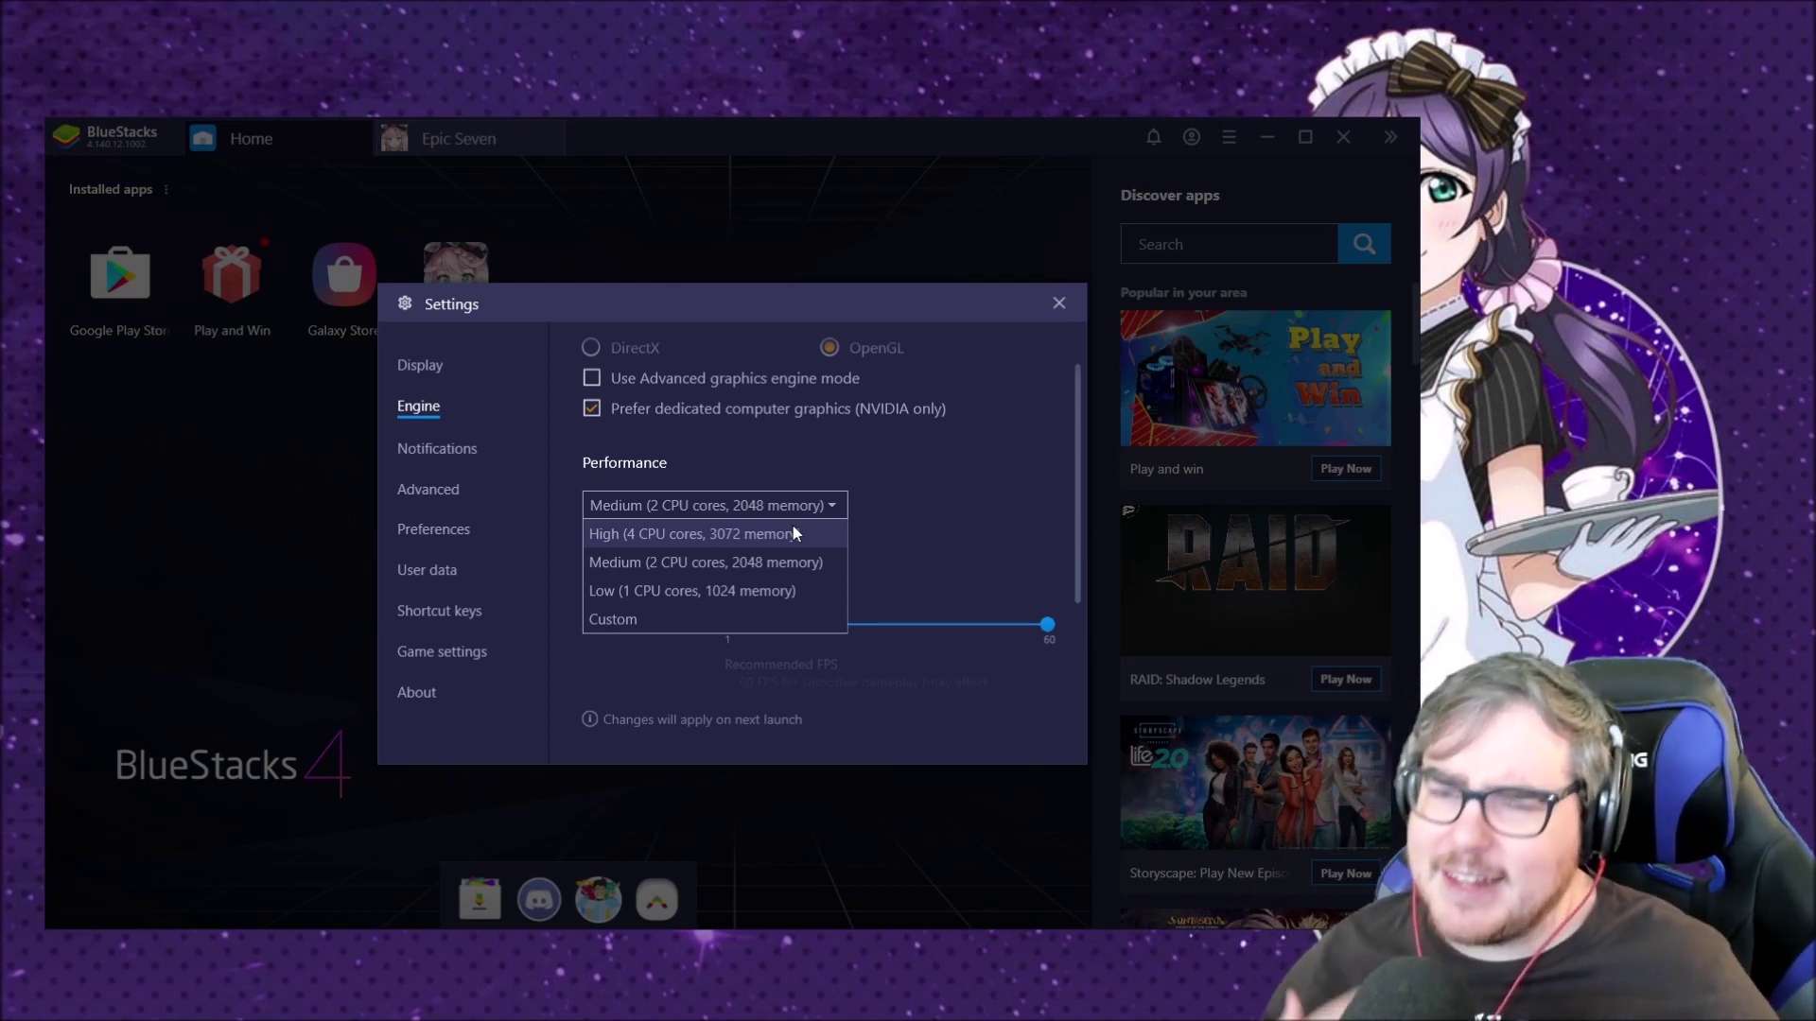
click(925, 489)
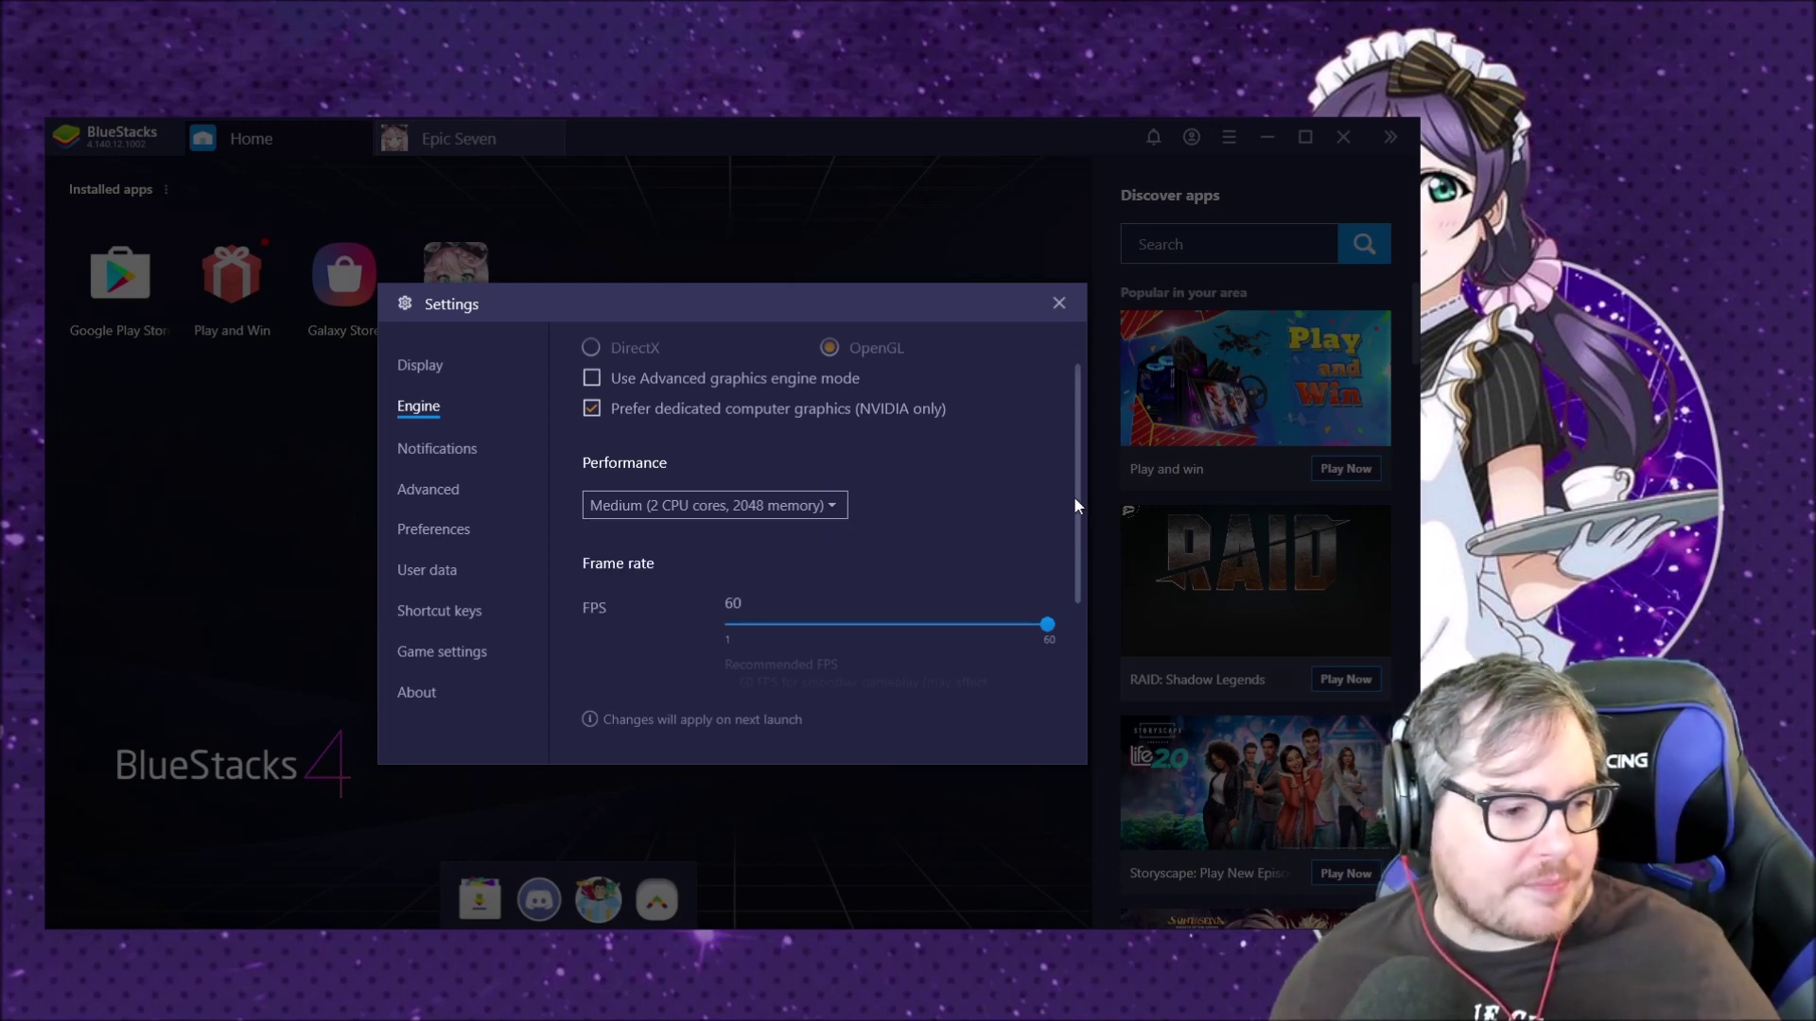
drag(1076, 496, 1086, 593)
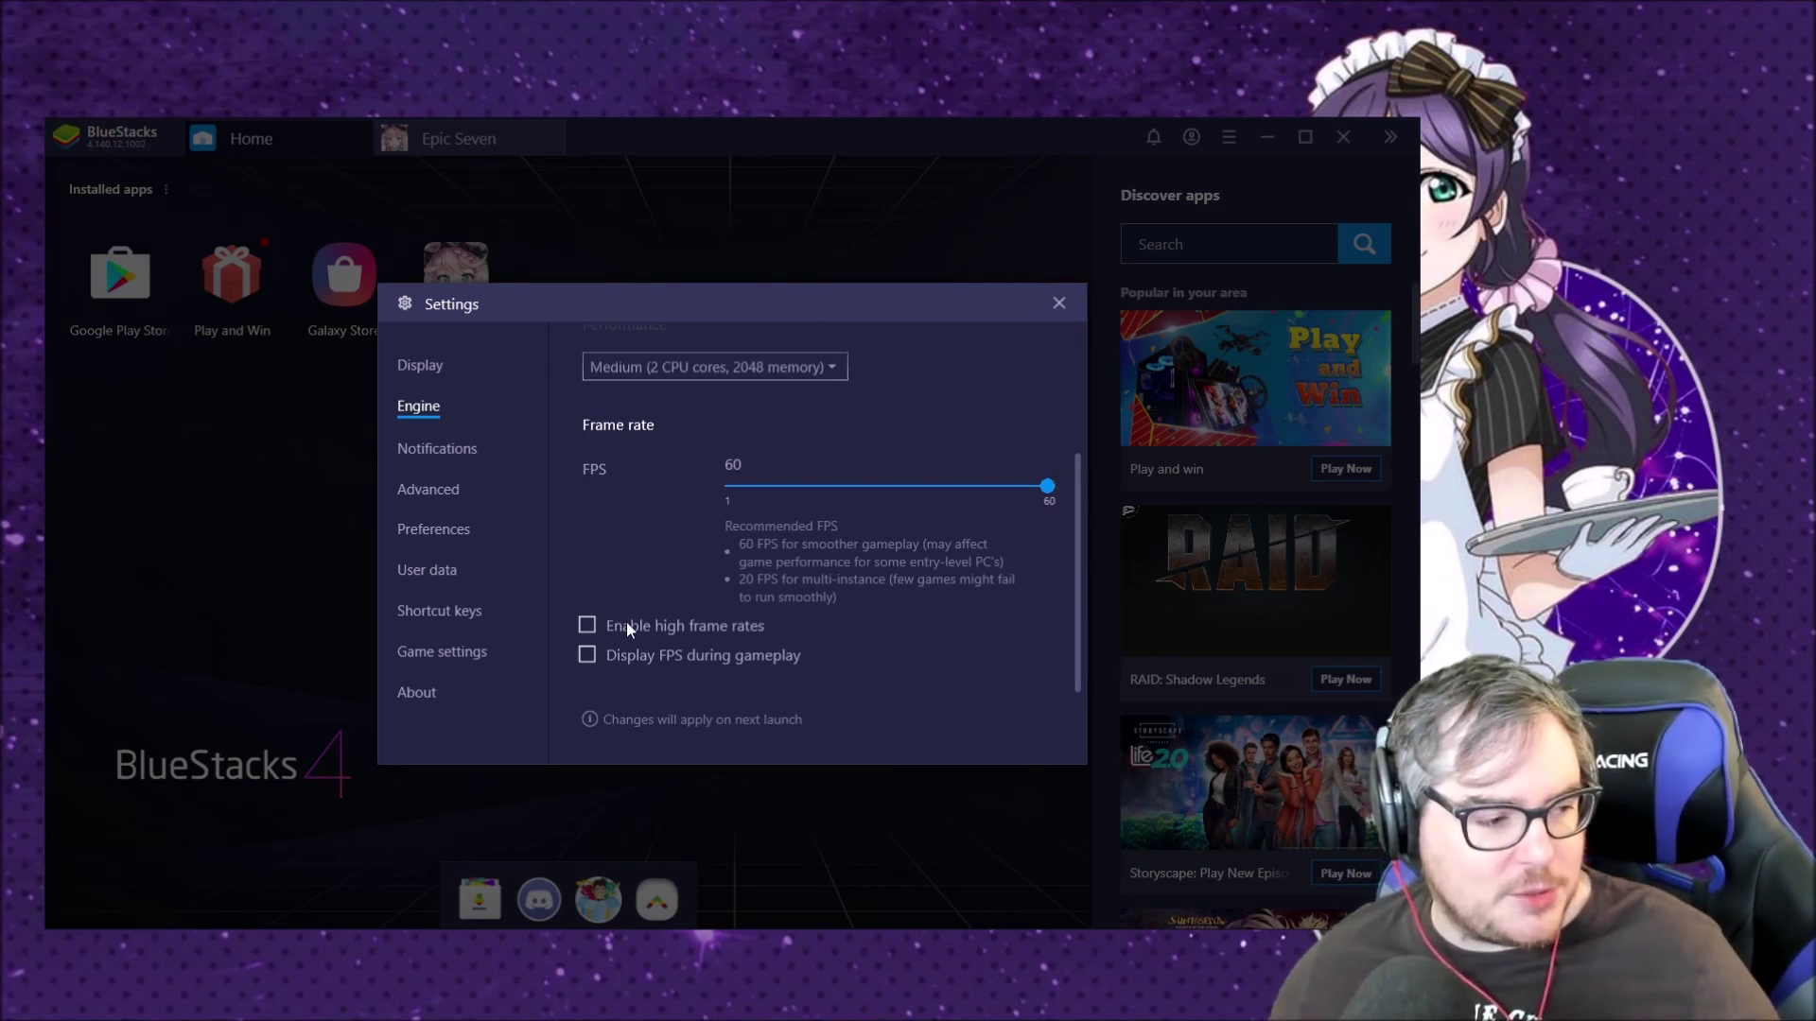
Step: Look through the notification, device profile, preferences, user data and shortcut key settings, and close the settings
click(462, 448)
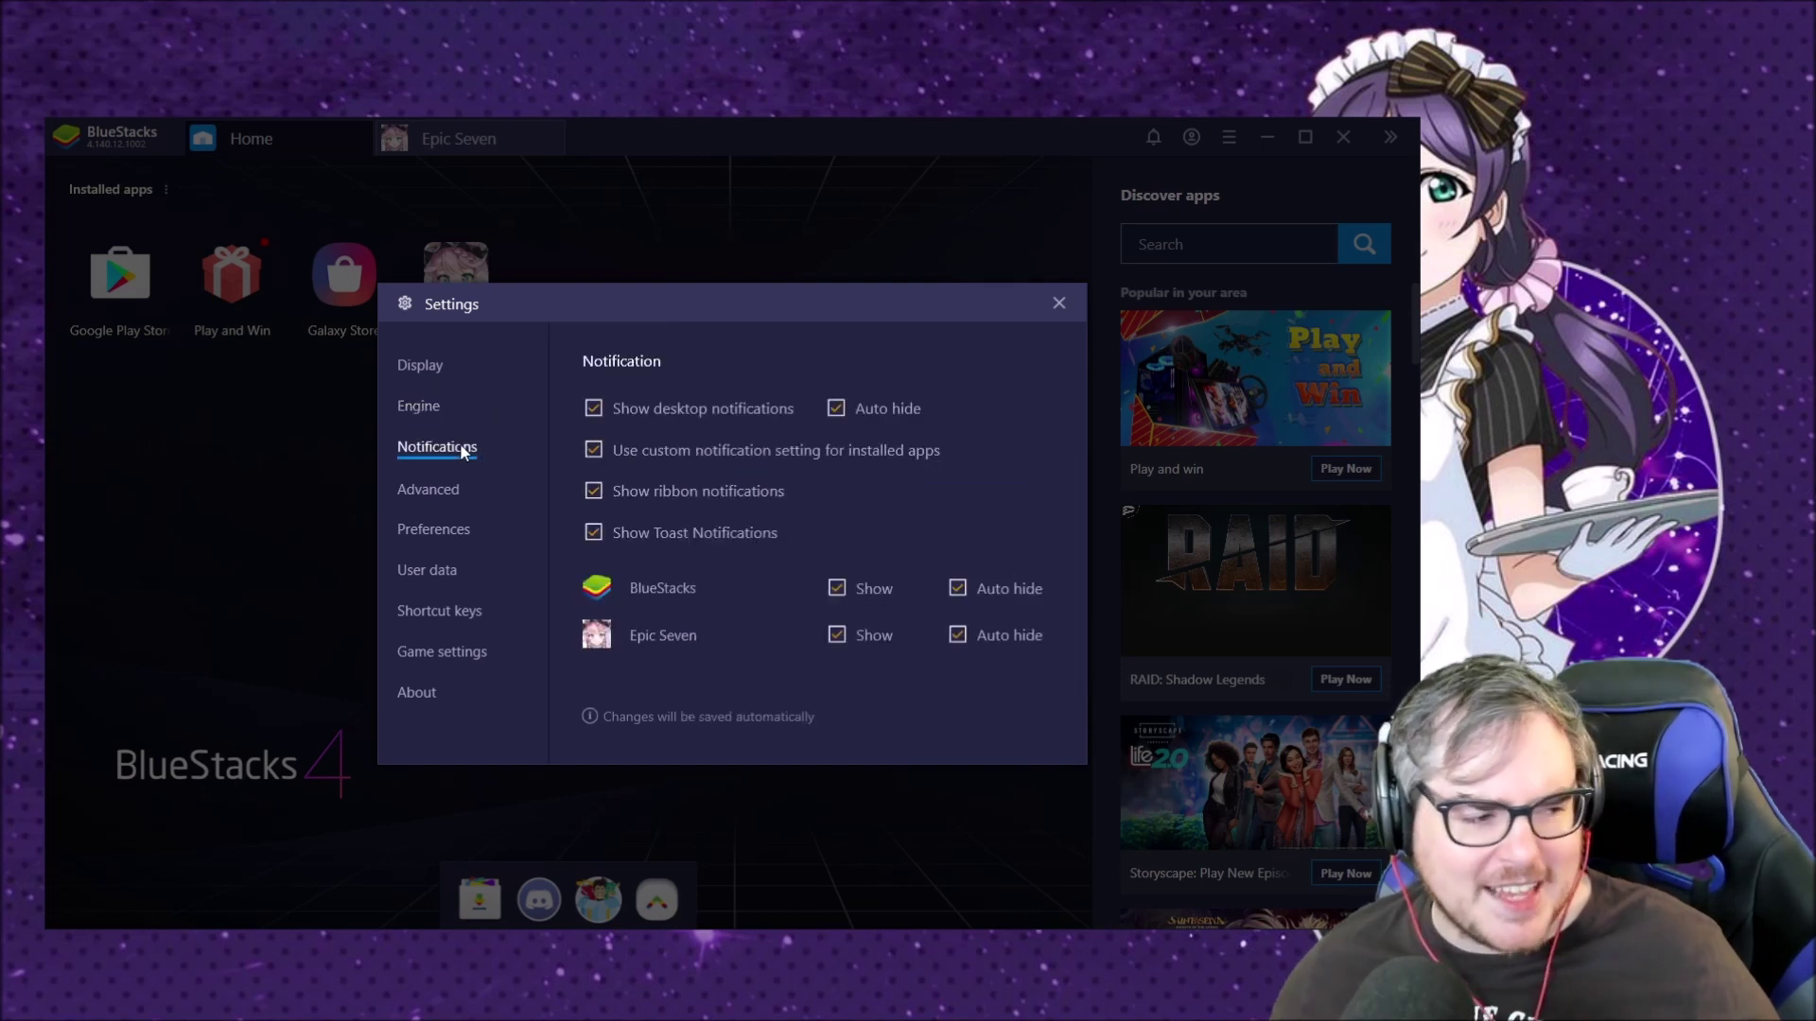
click(446, 485)
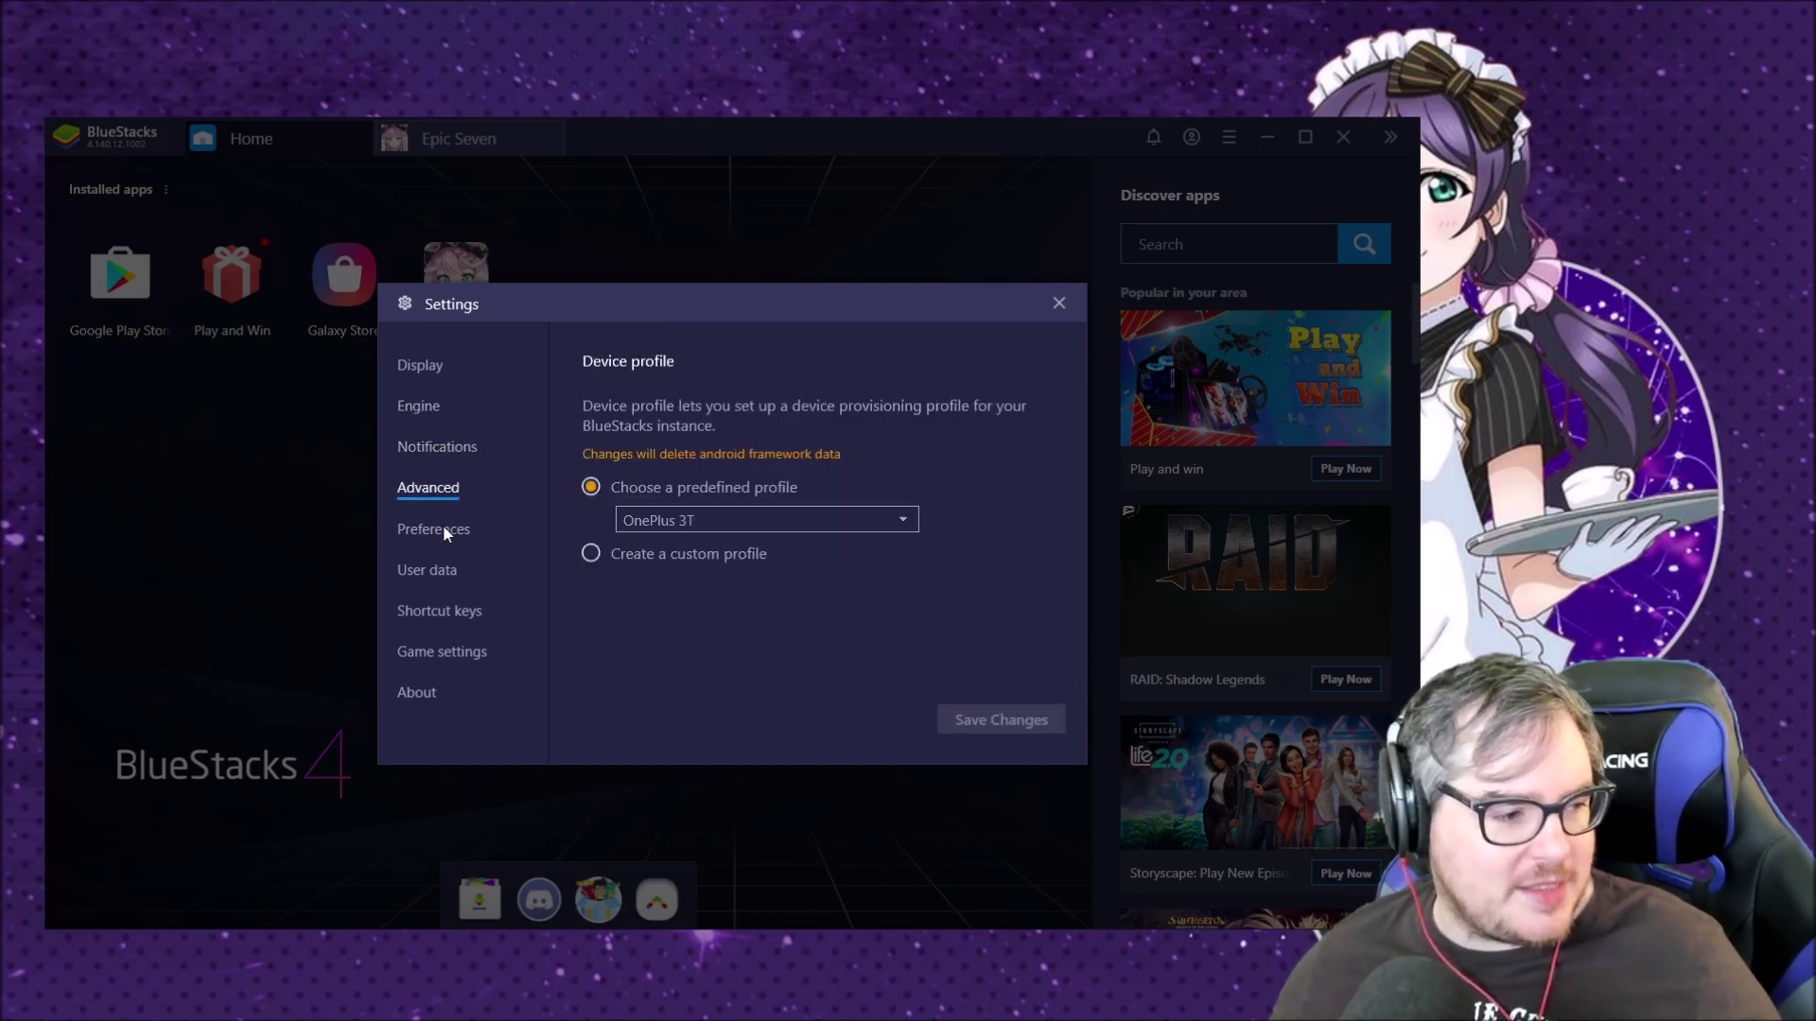
click(443, 527)
click(448, 571)
click(440, 610)
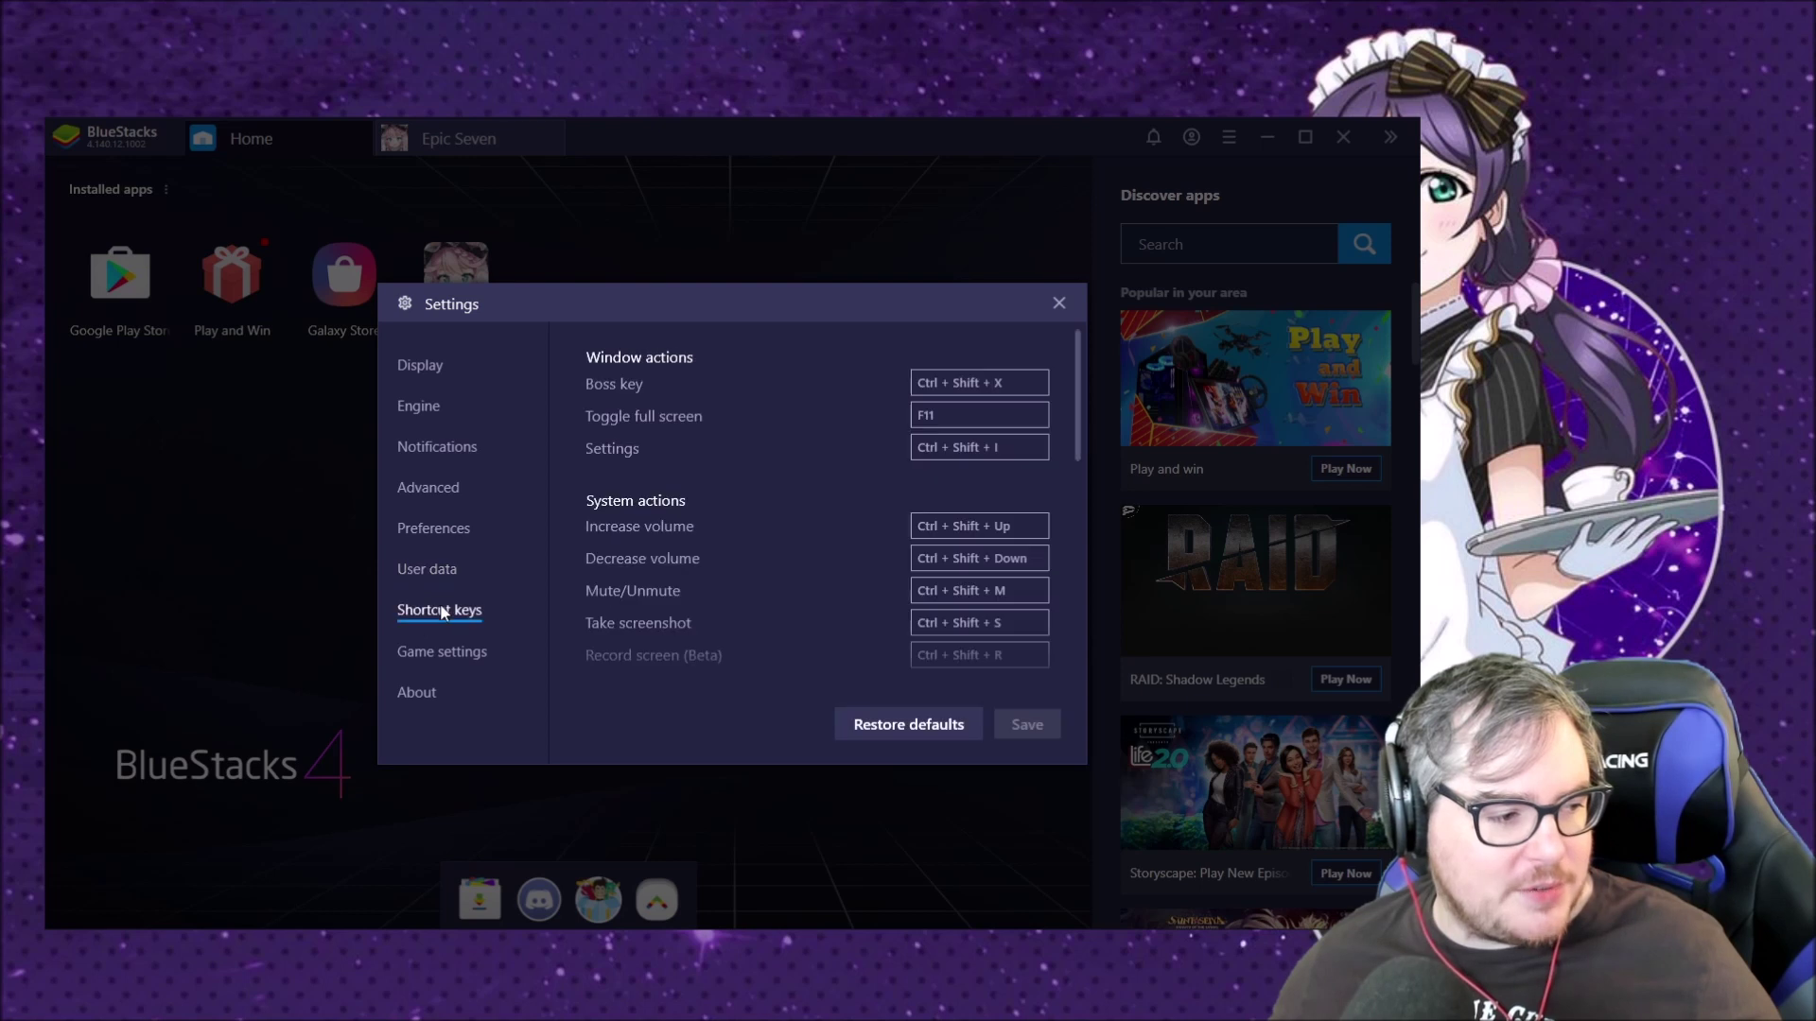
click(541, 484)
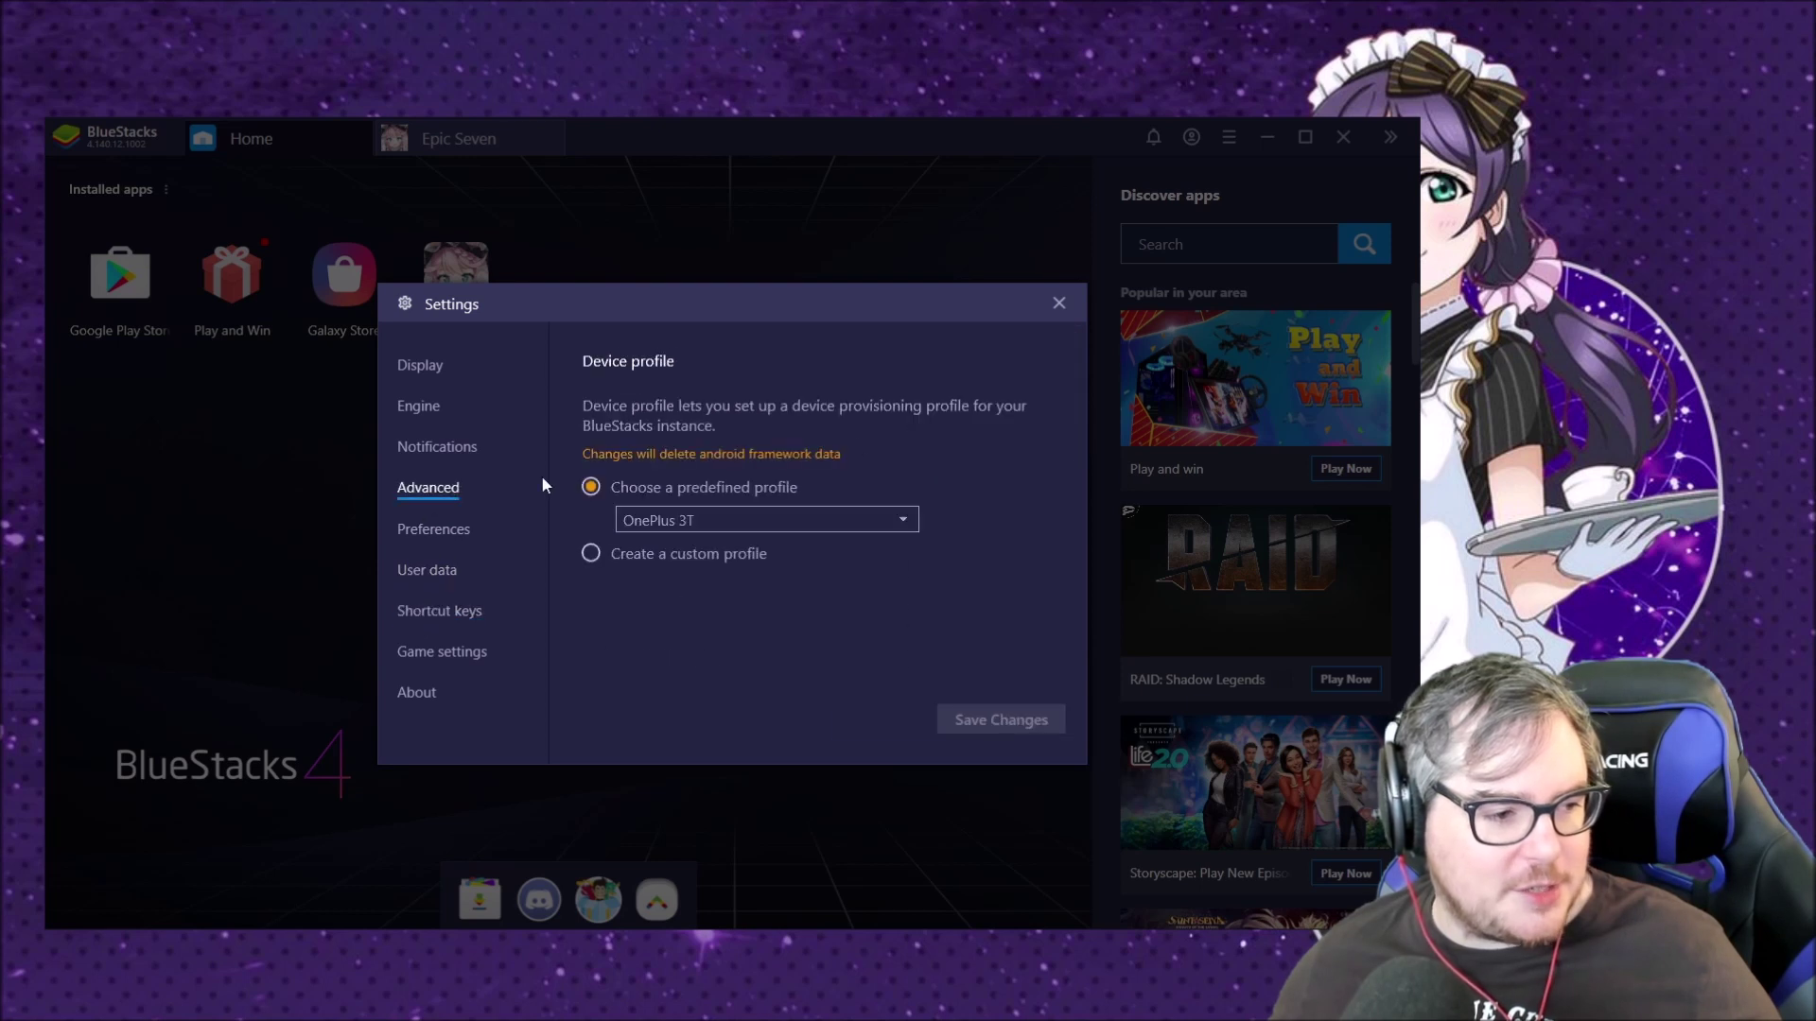
click(1066, 303)
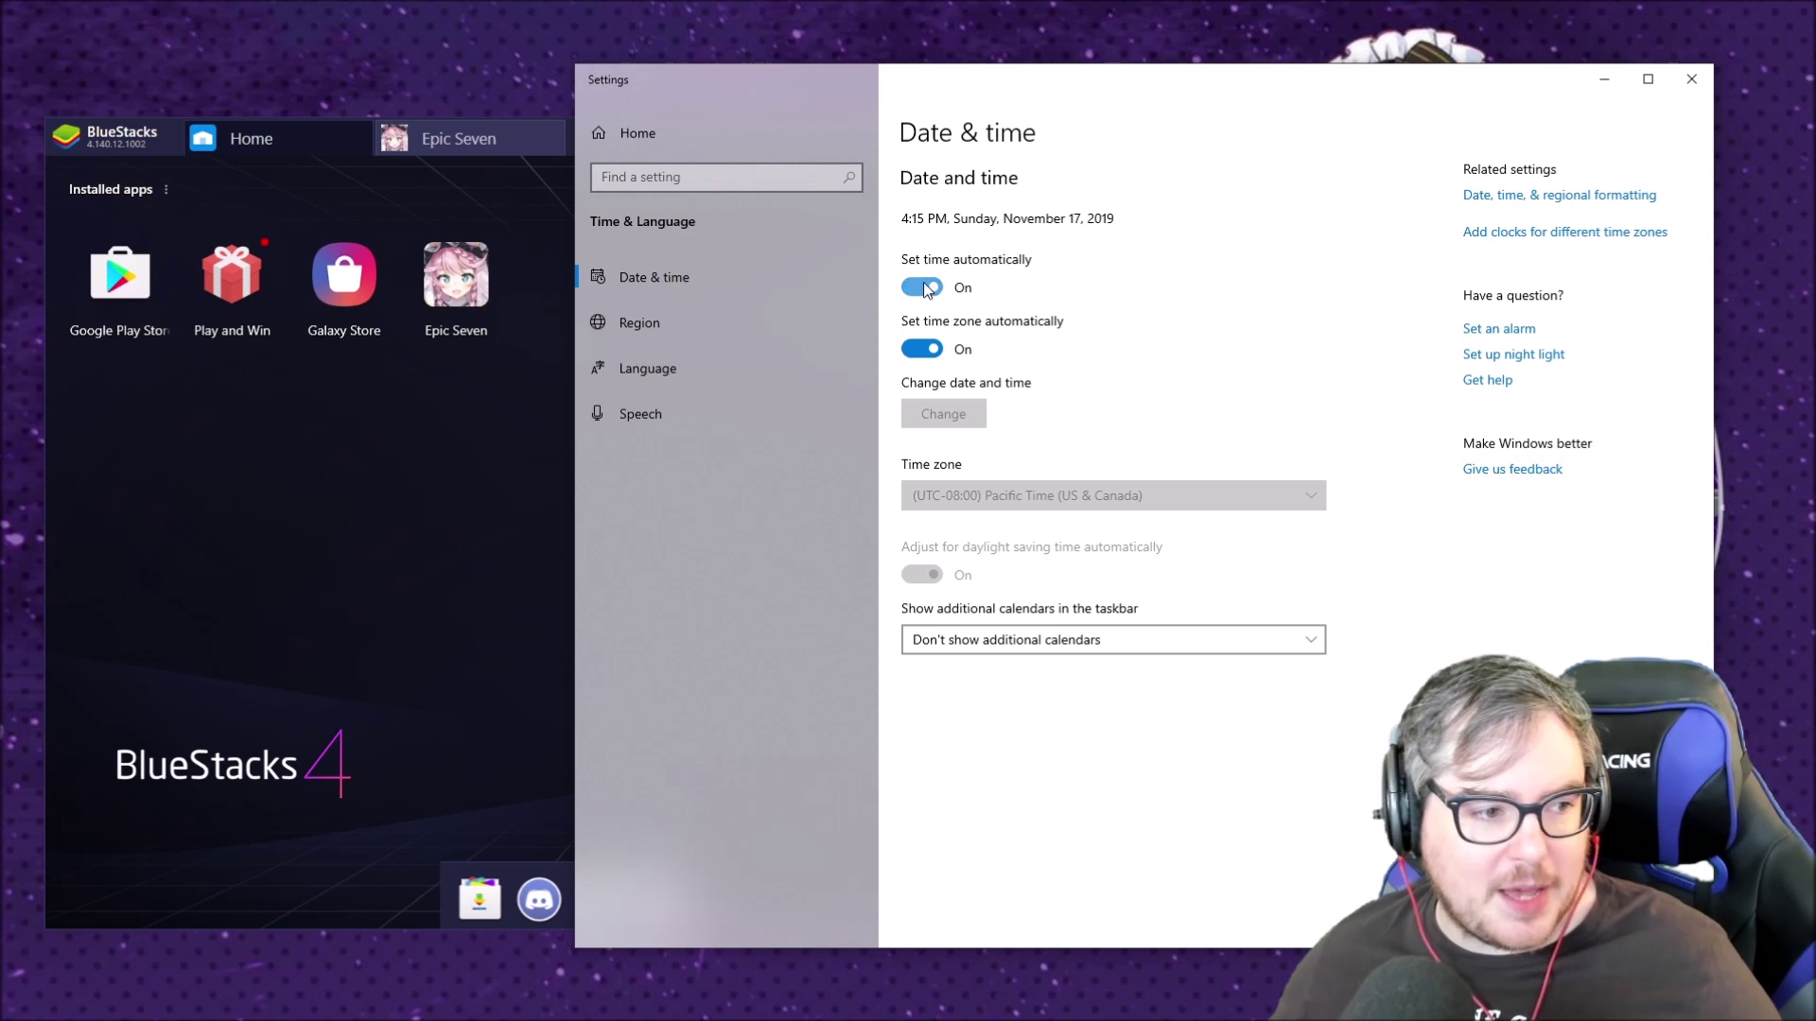
Step: Turn automatic time setting off and back on in the Windows Date & time settings, and close the window
click(922, 287)
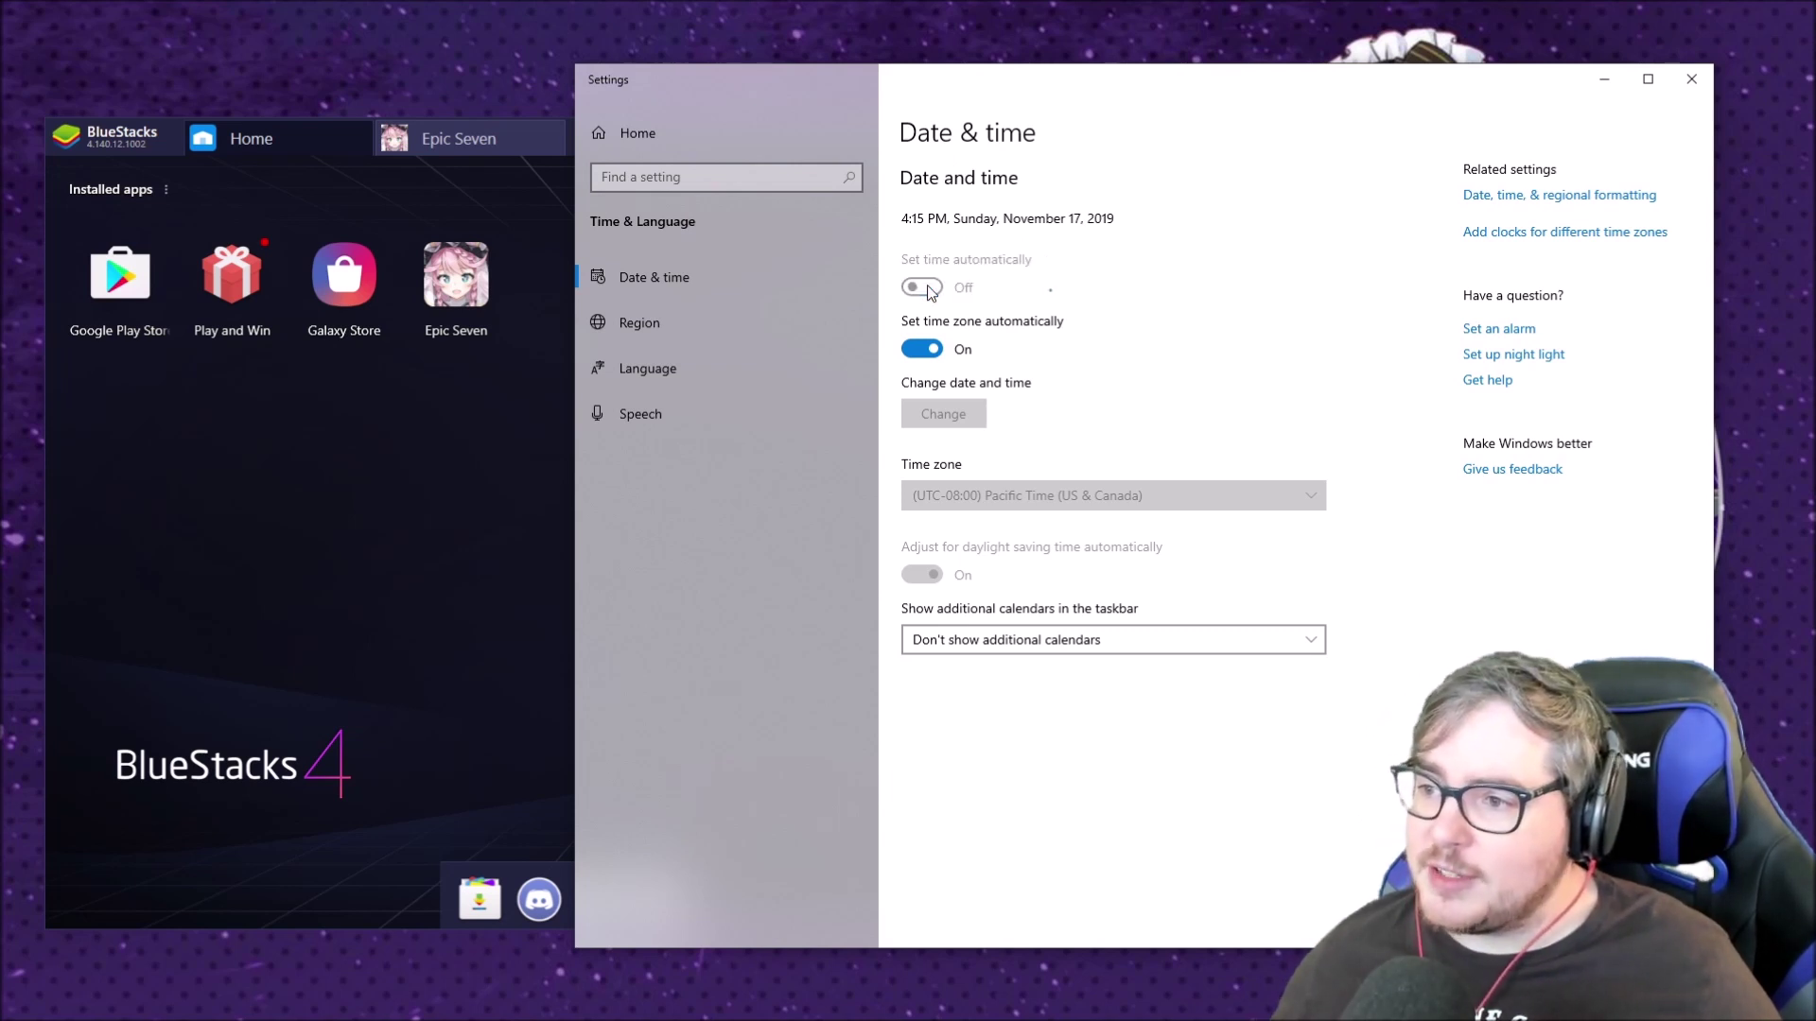
click(922, 287)
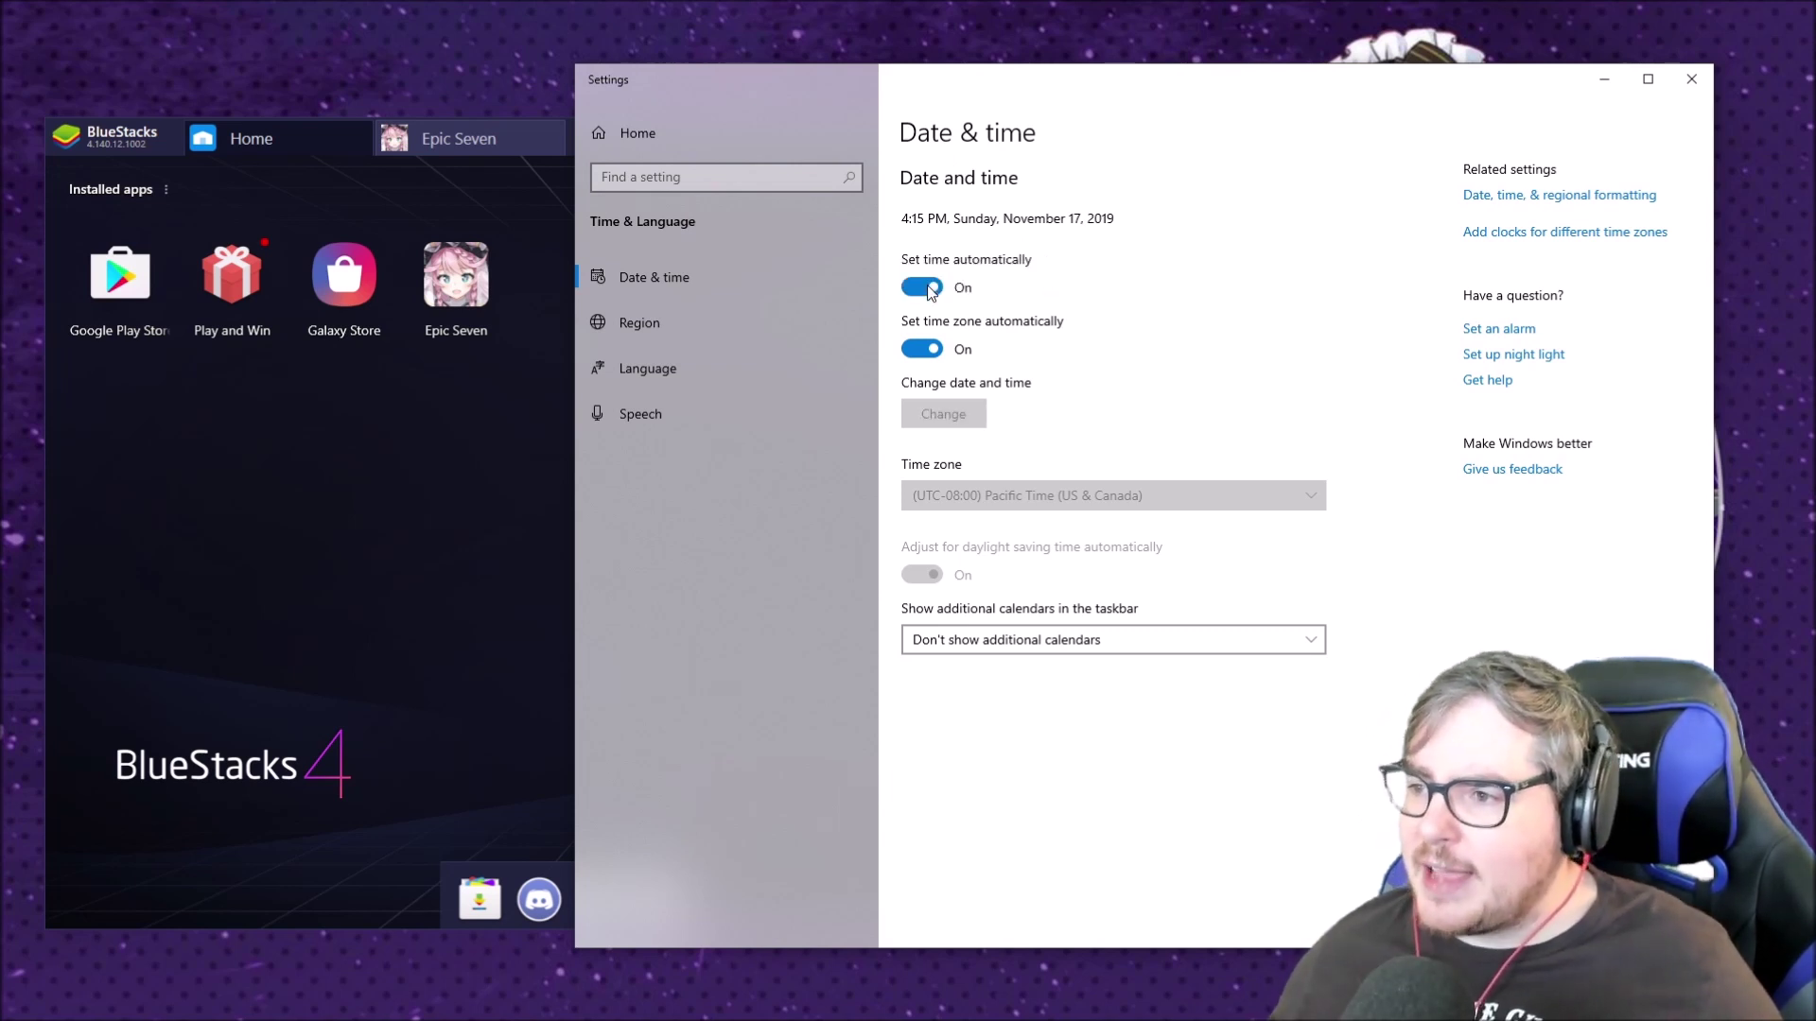
click(1680, 81)
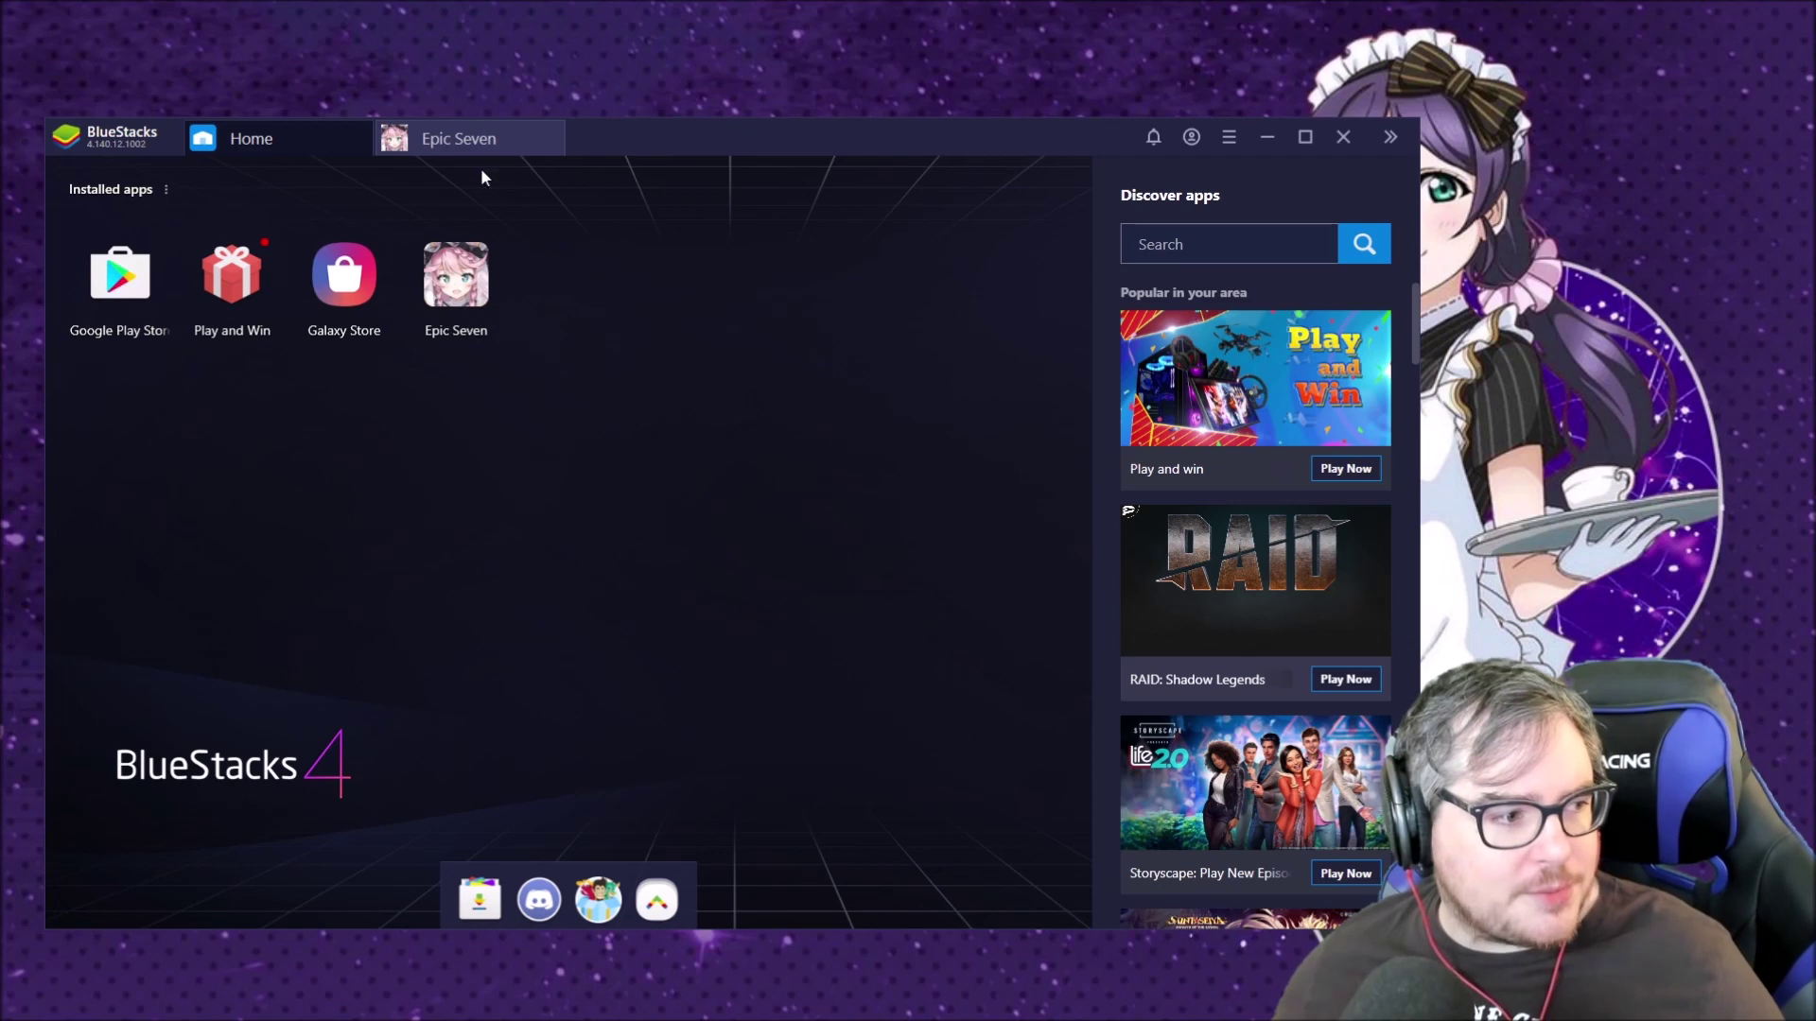
Step: Open Epic Seven from the installed apps and shift the emulator window slightly on the desktop
click(473, 258)
drag(718, 137, 770, 111)
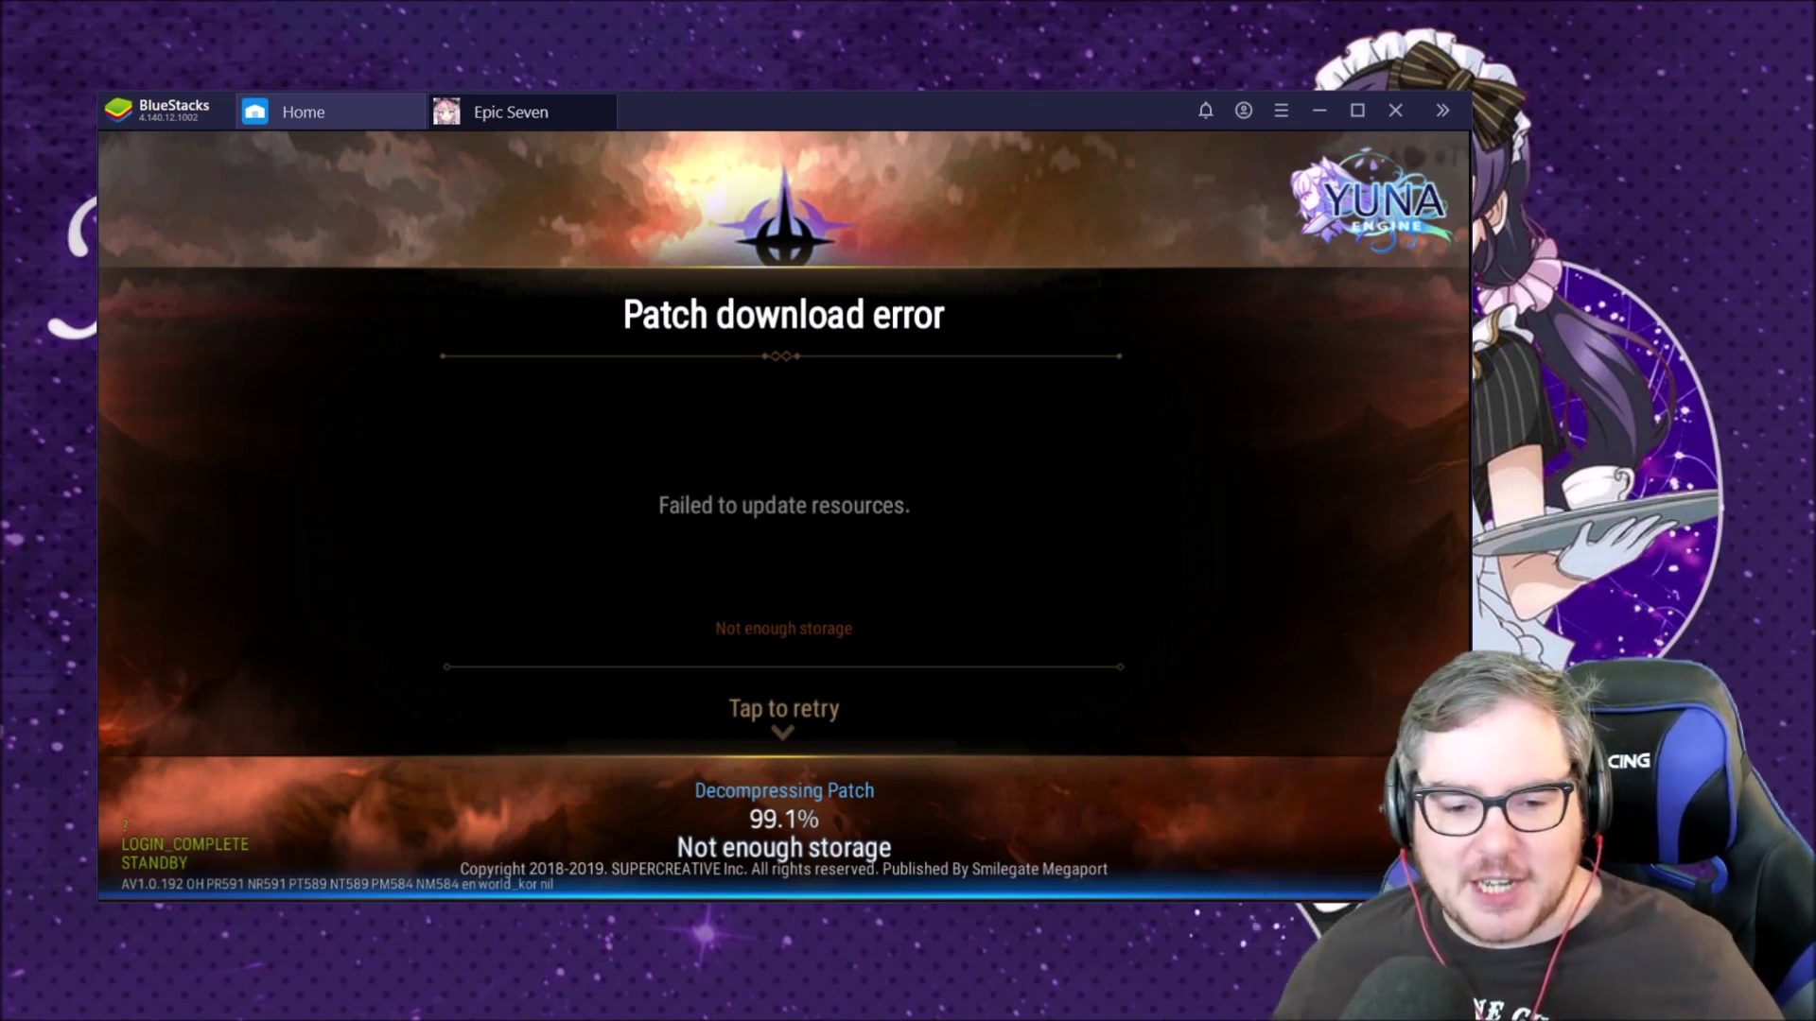
Step: Open the multi-instance manager, examine the fresh and clone options for a new instance, and close the dialog without creating one
key(ctrl+shift+8)
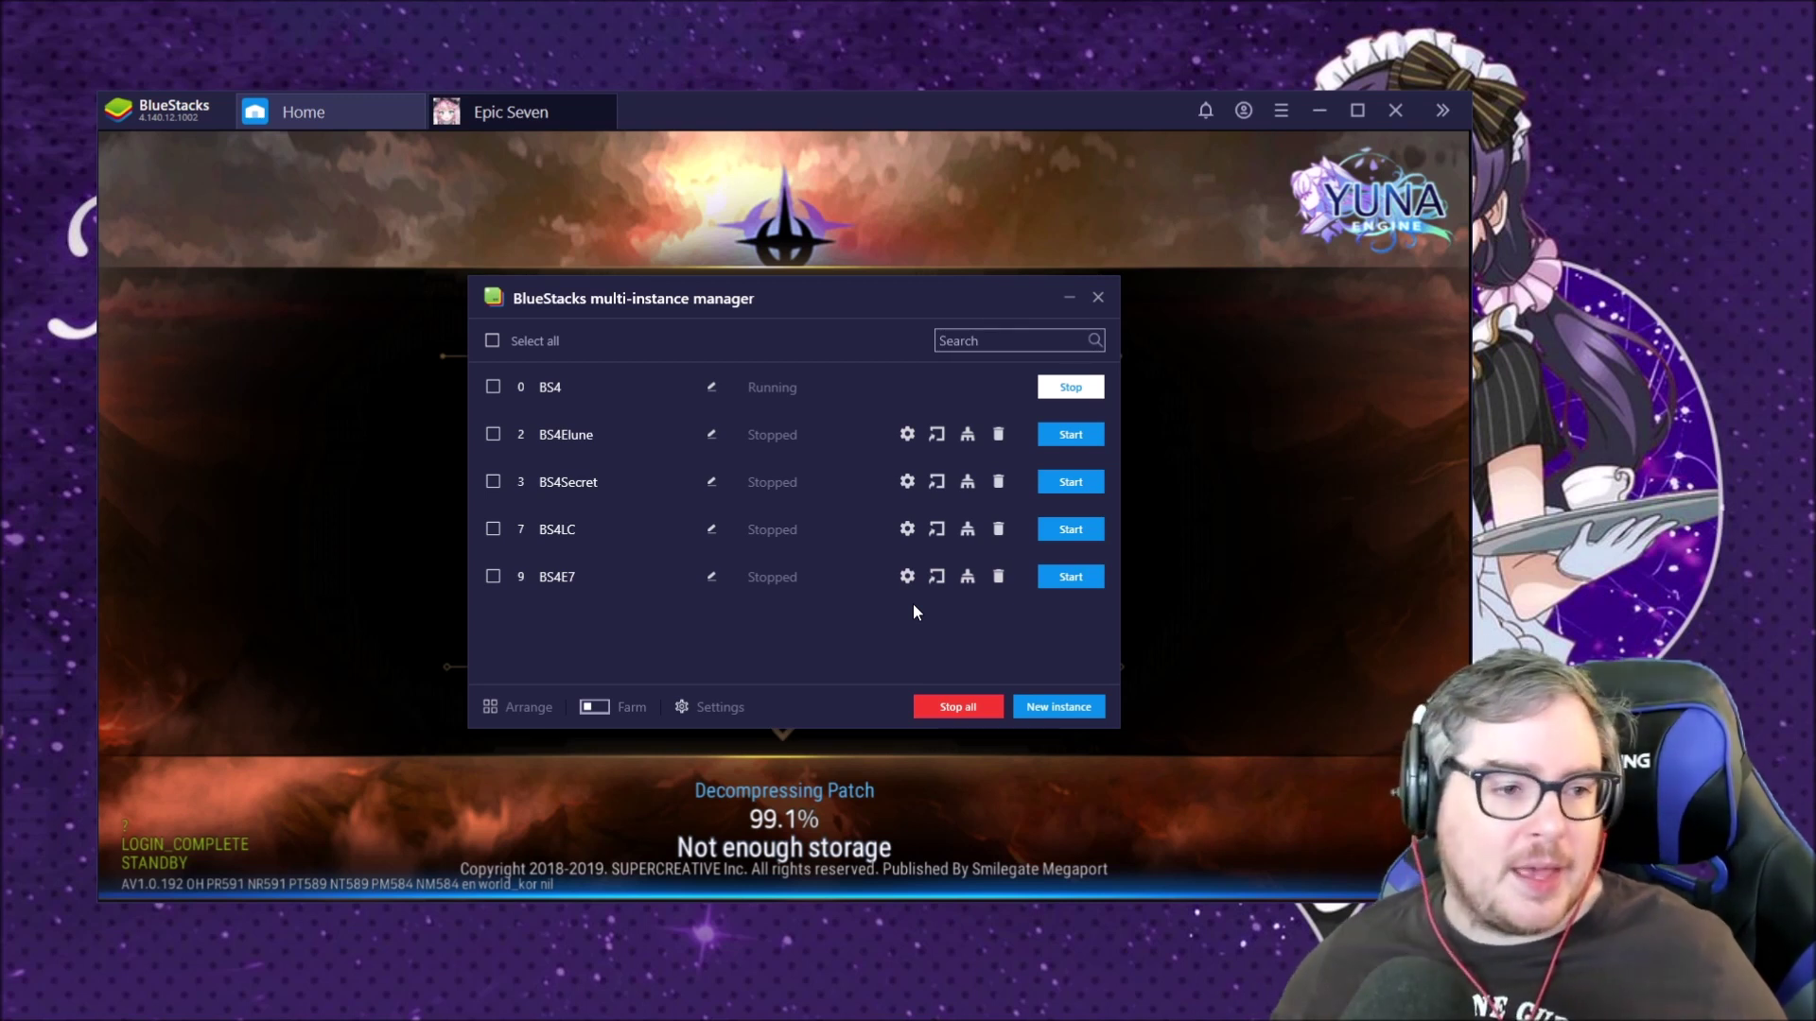
drag(912, 604, 1045, 634)
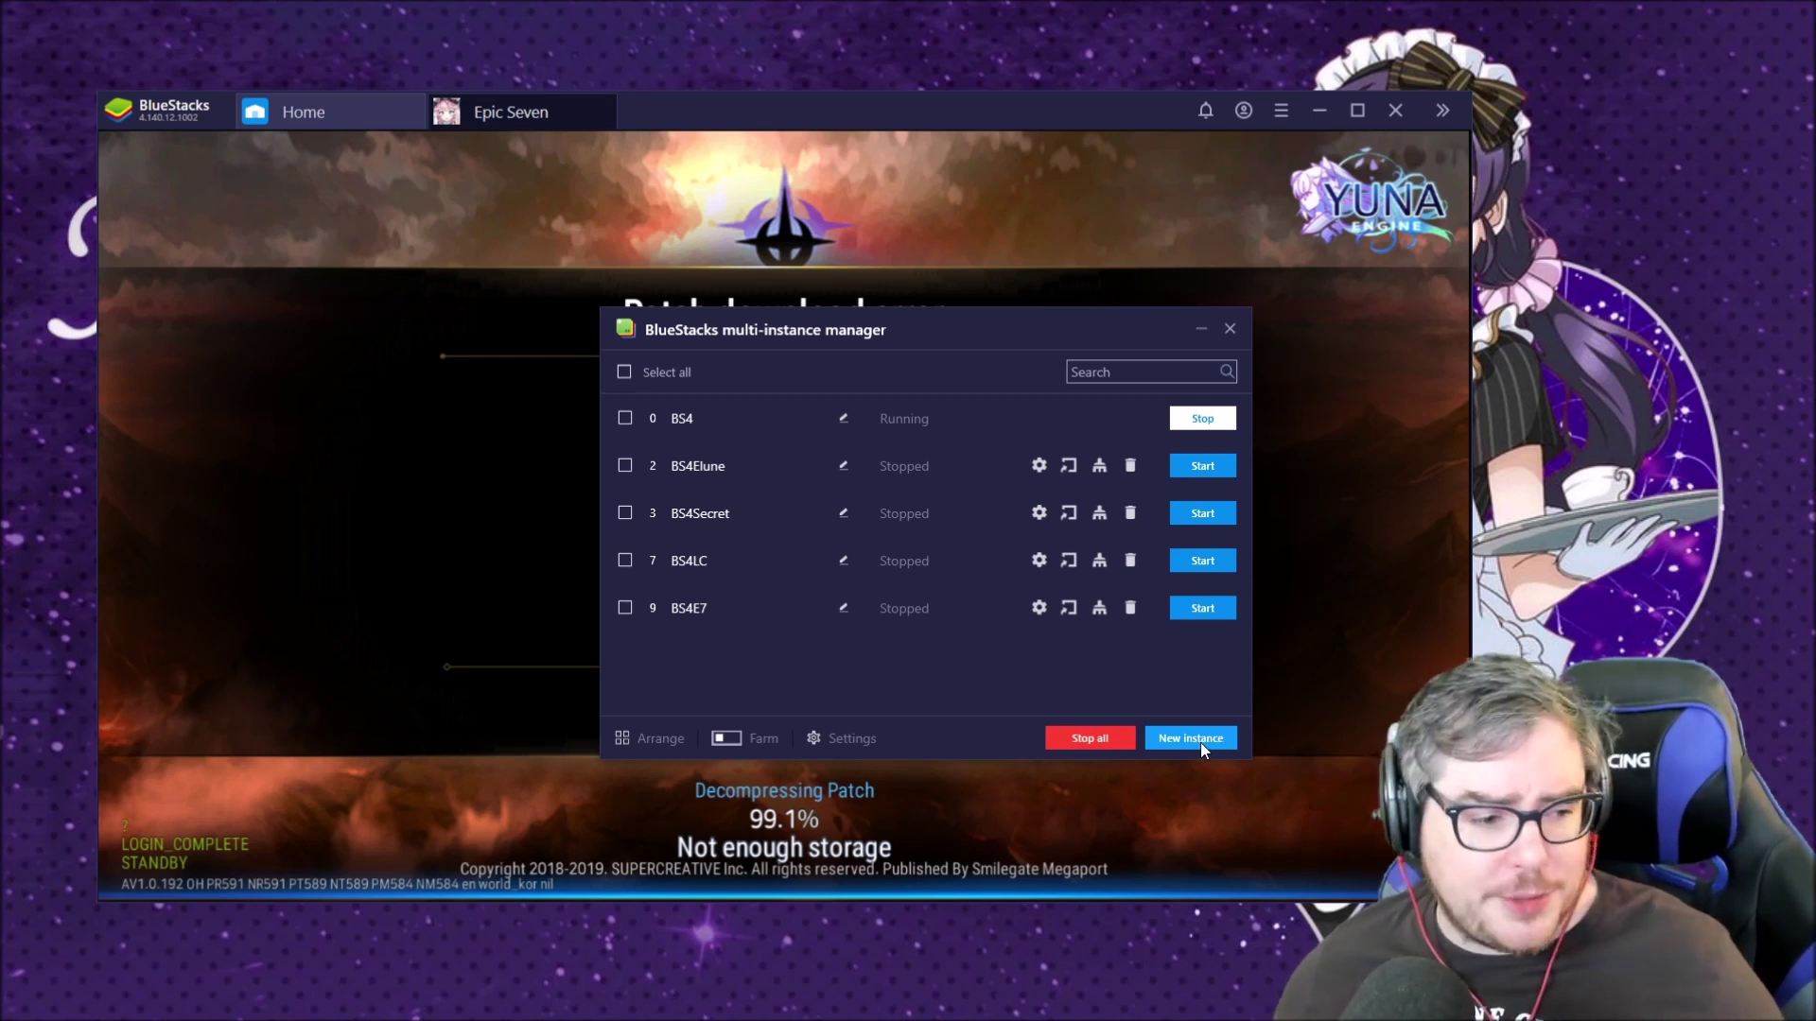
click(1197, 739)
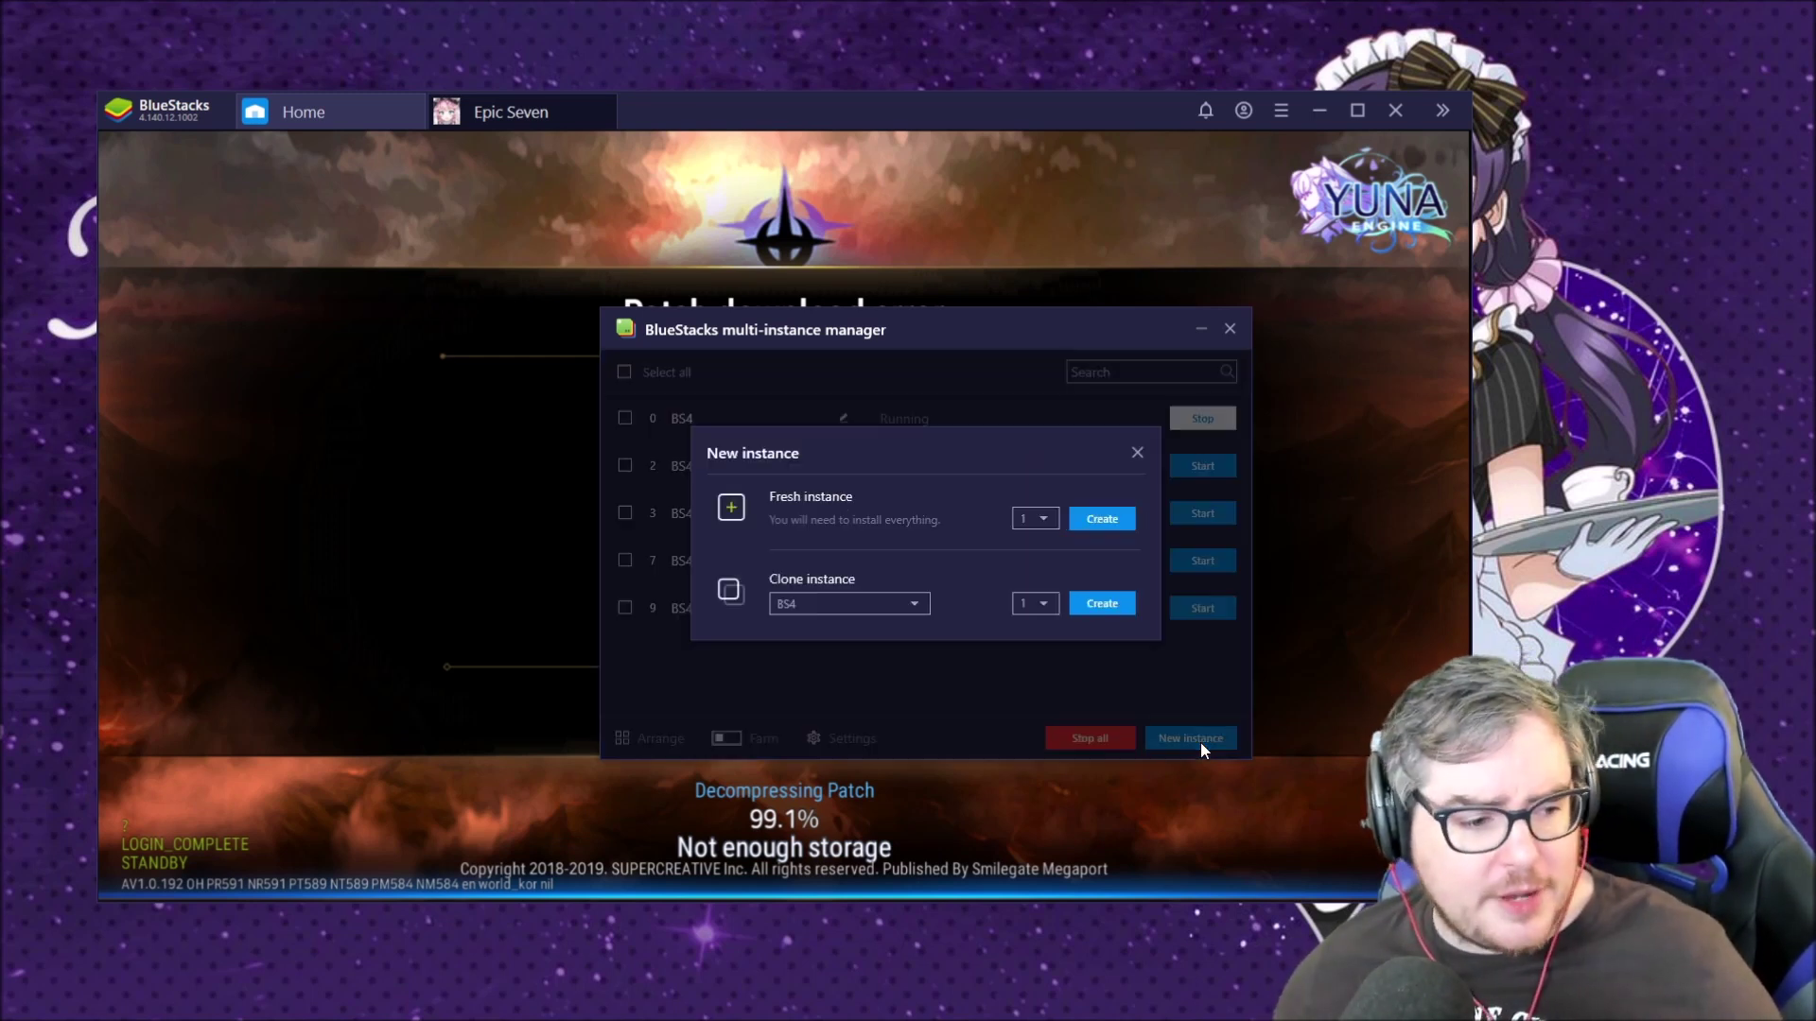
click(839, 610)
scroll(809, 624, down, 1)
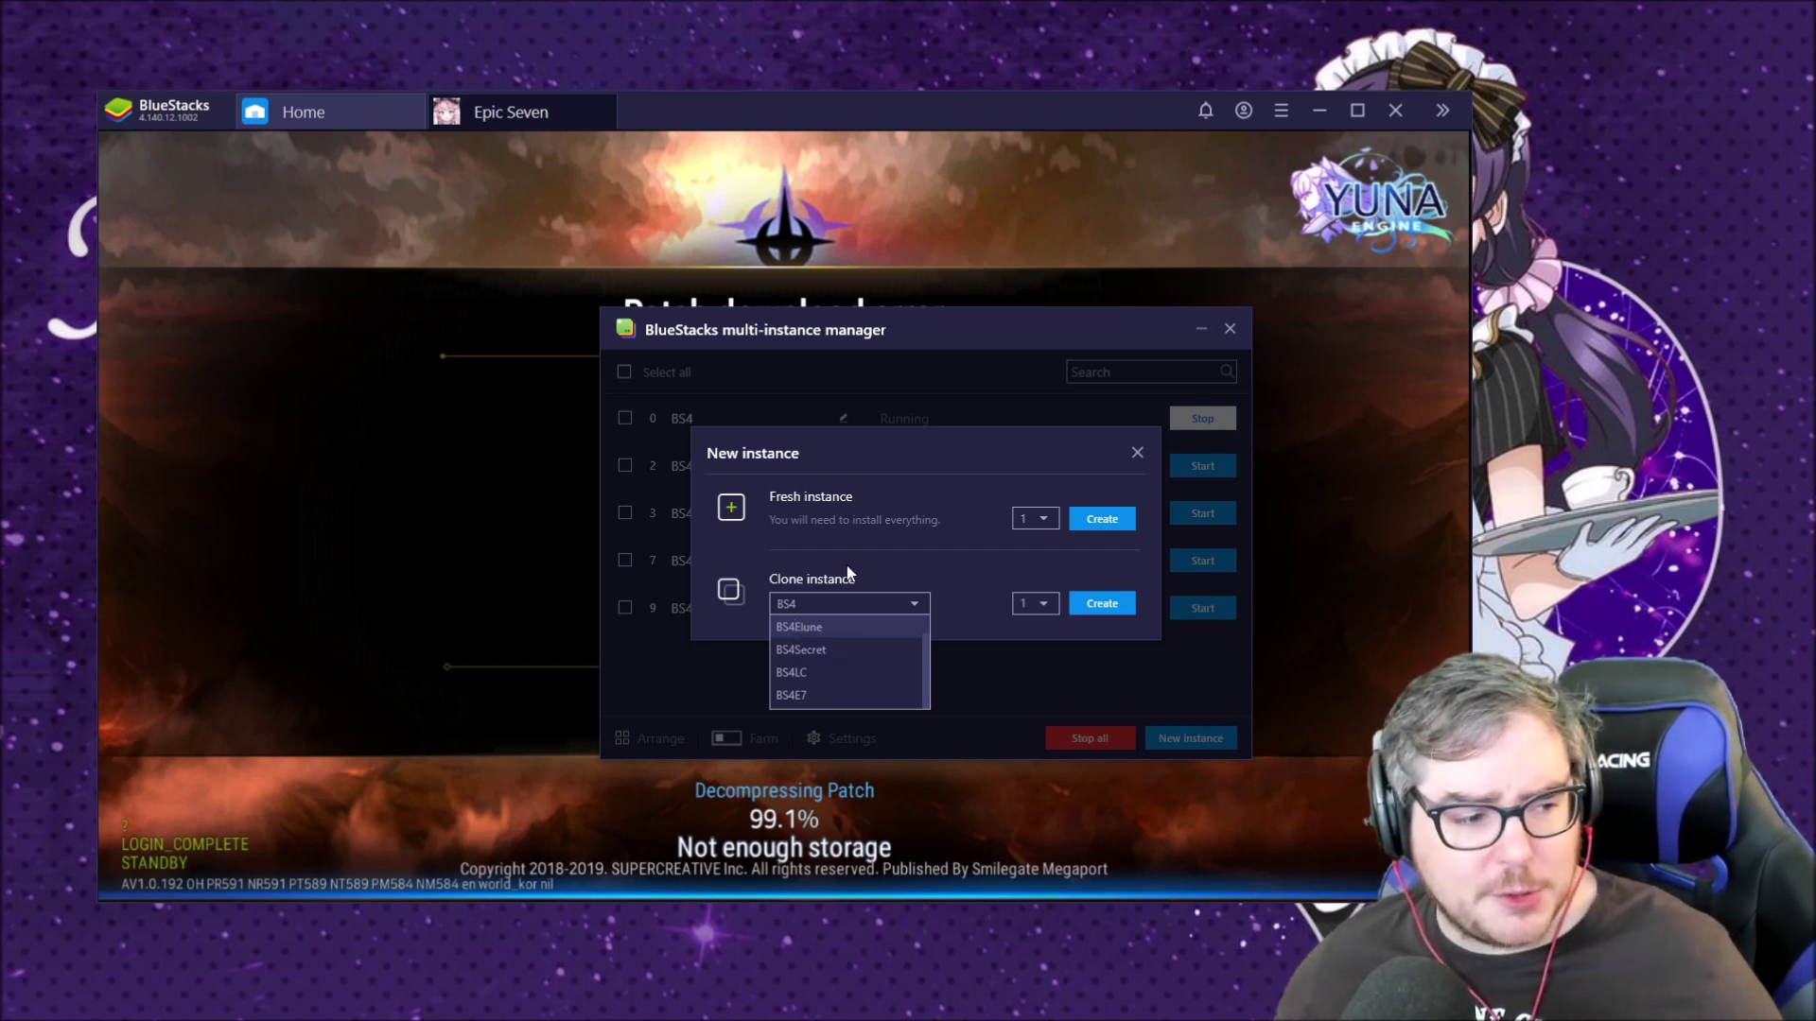
click(945, 585)
click(1137, 453)
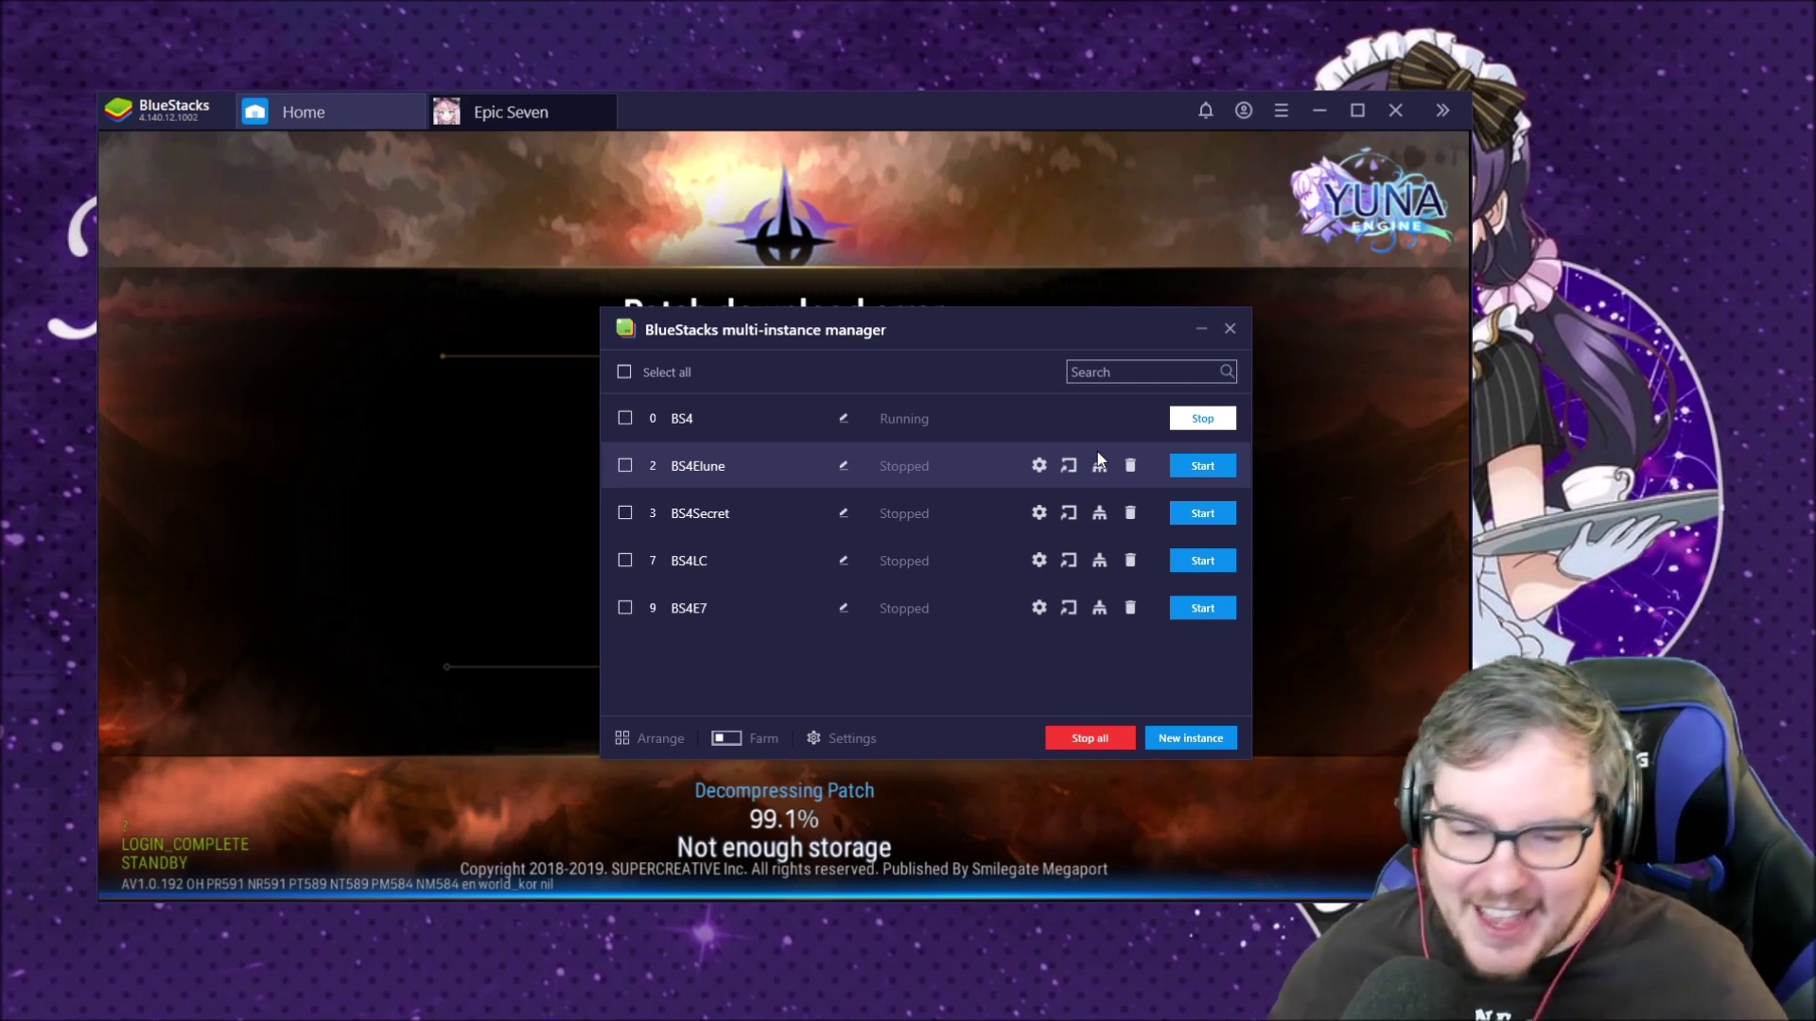
drag(984, 316, 1117, 284)
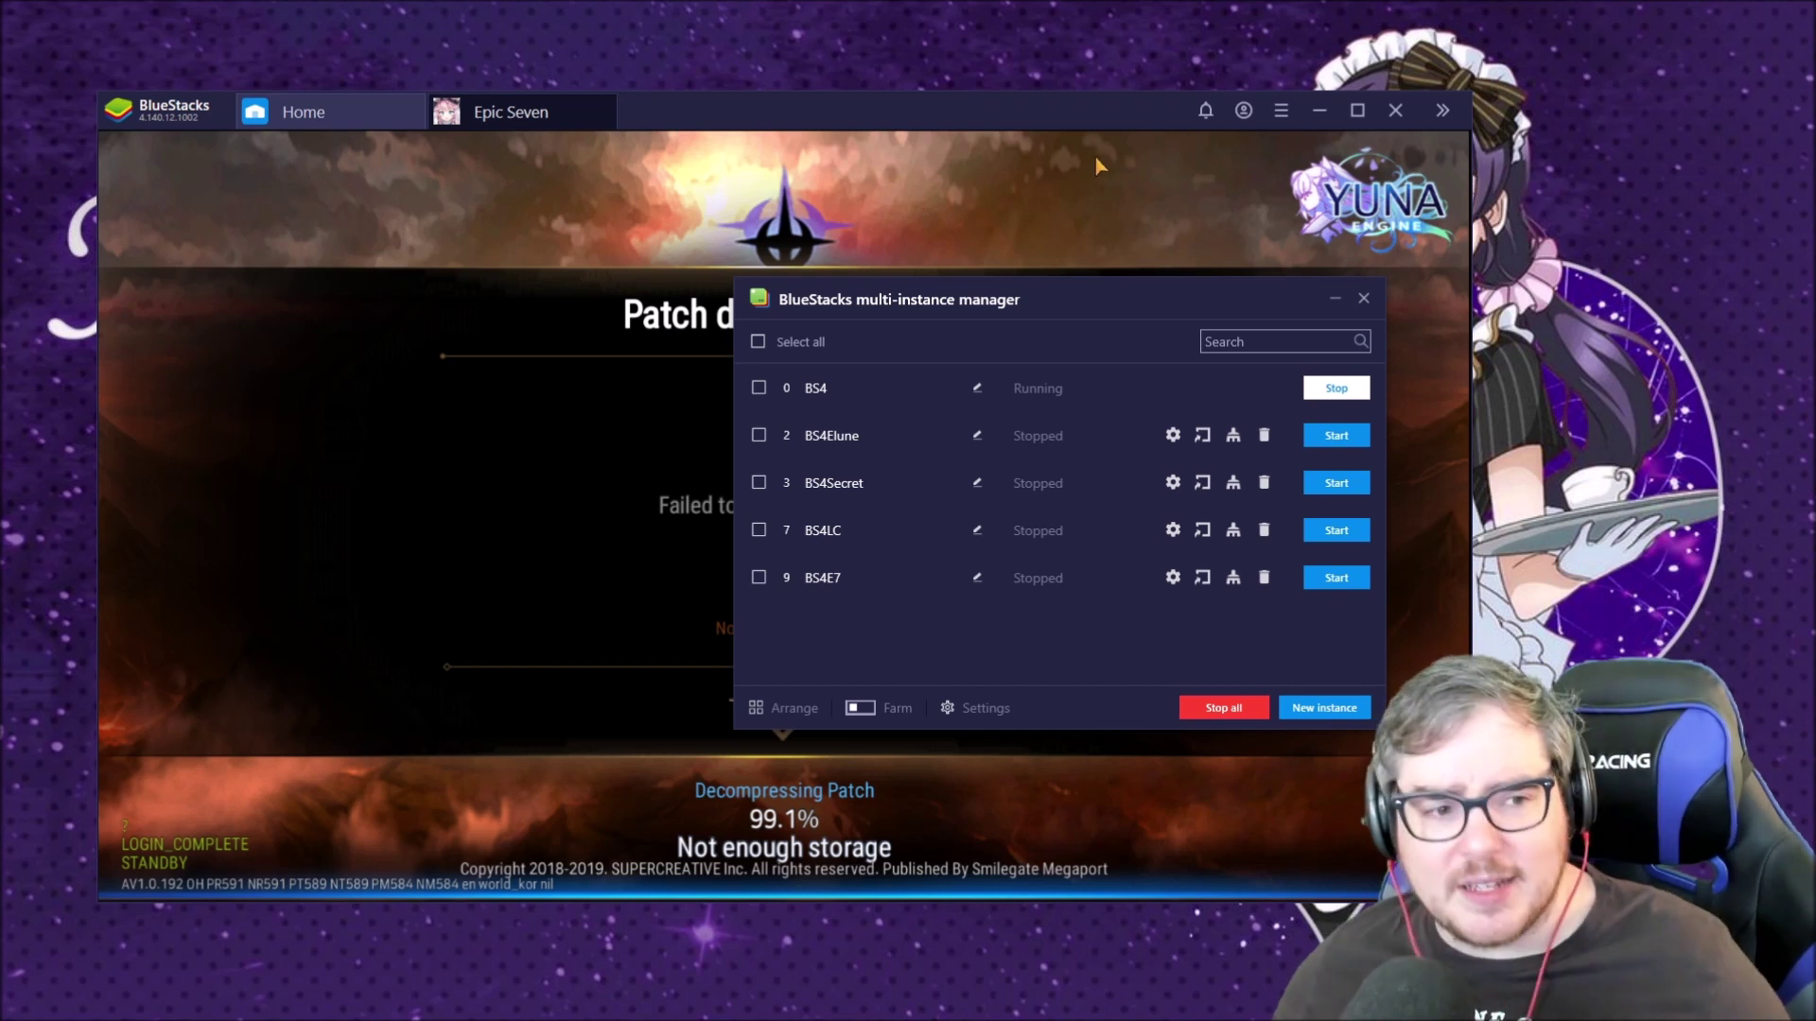
Step: Expand the emulator's side toolbar, reposition the window, and bring up the multi-instance manager
click(1443, 116)
click(1443, 112)
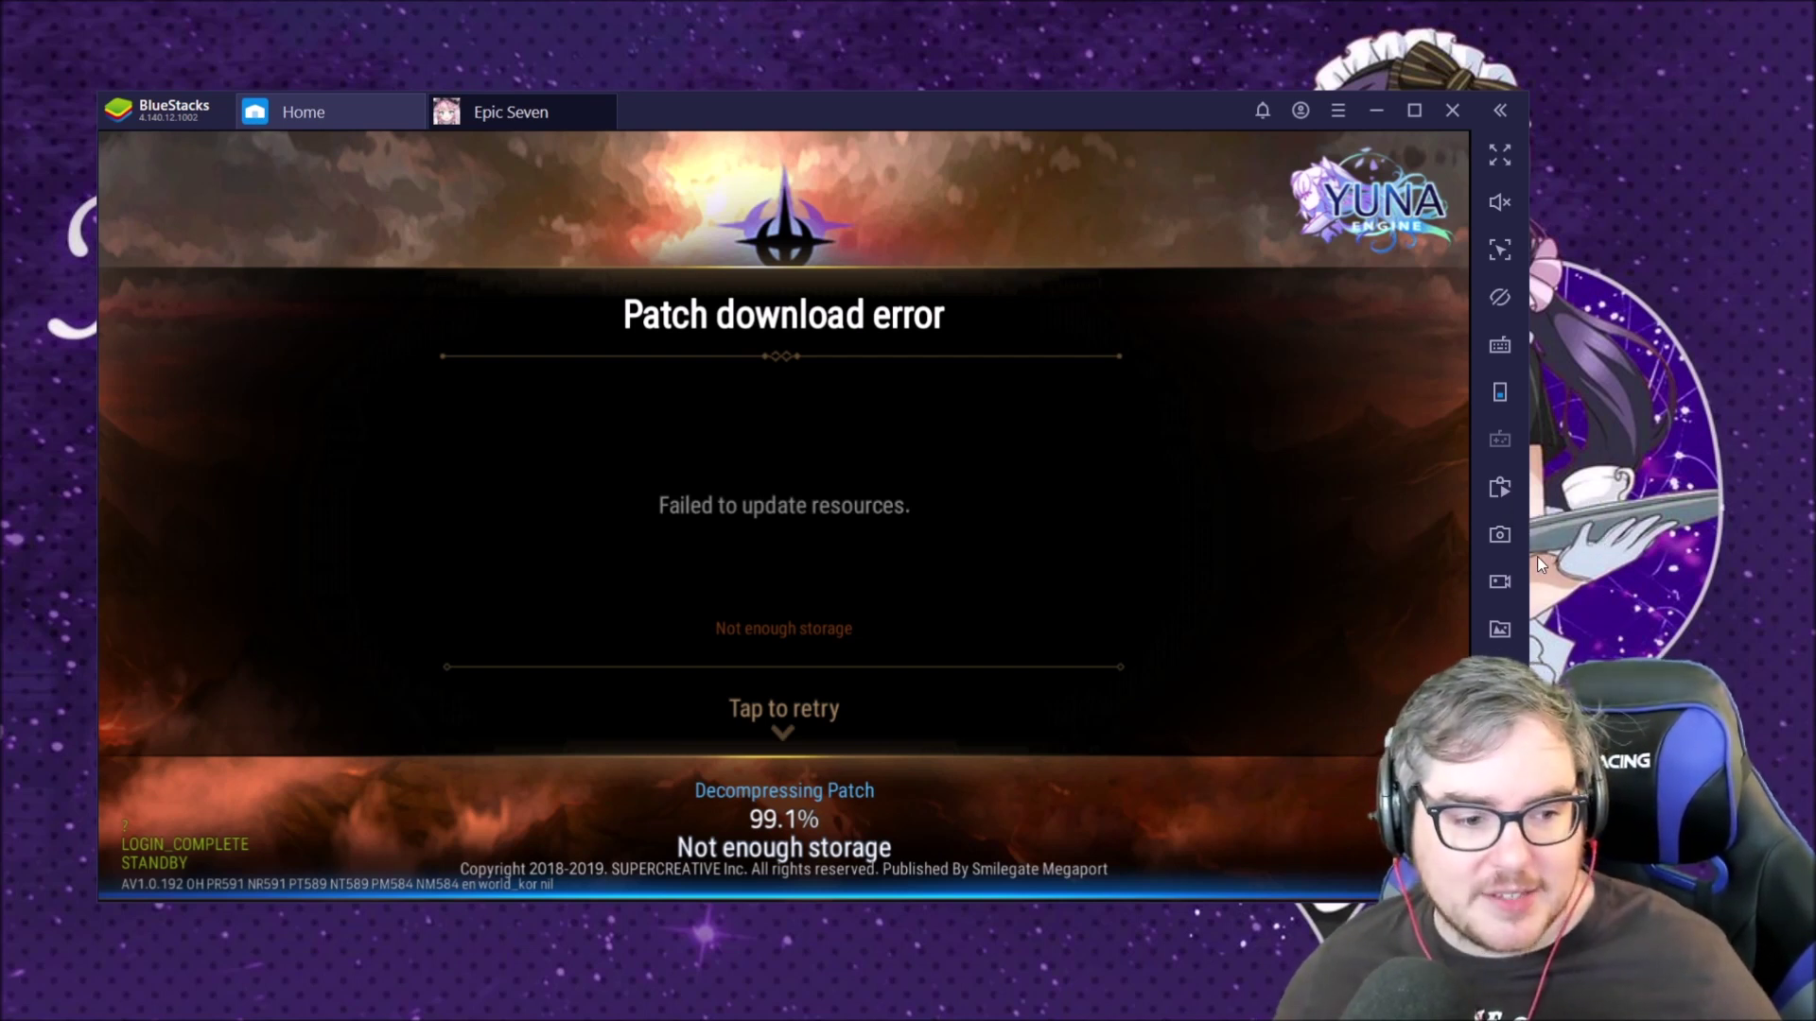
drag(751, 100, 867, 86)
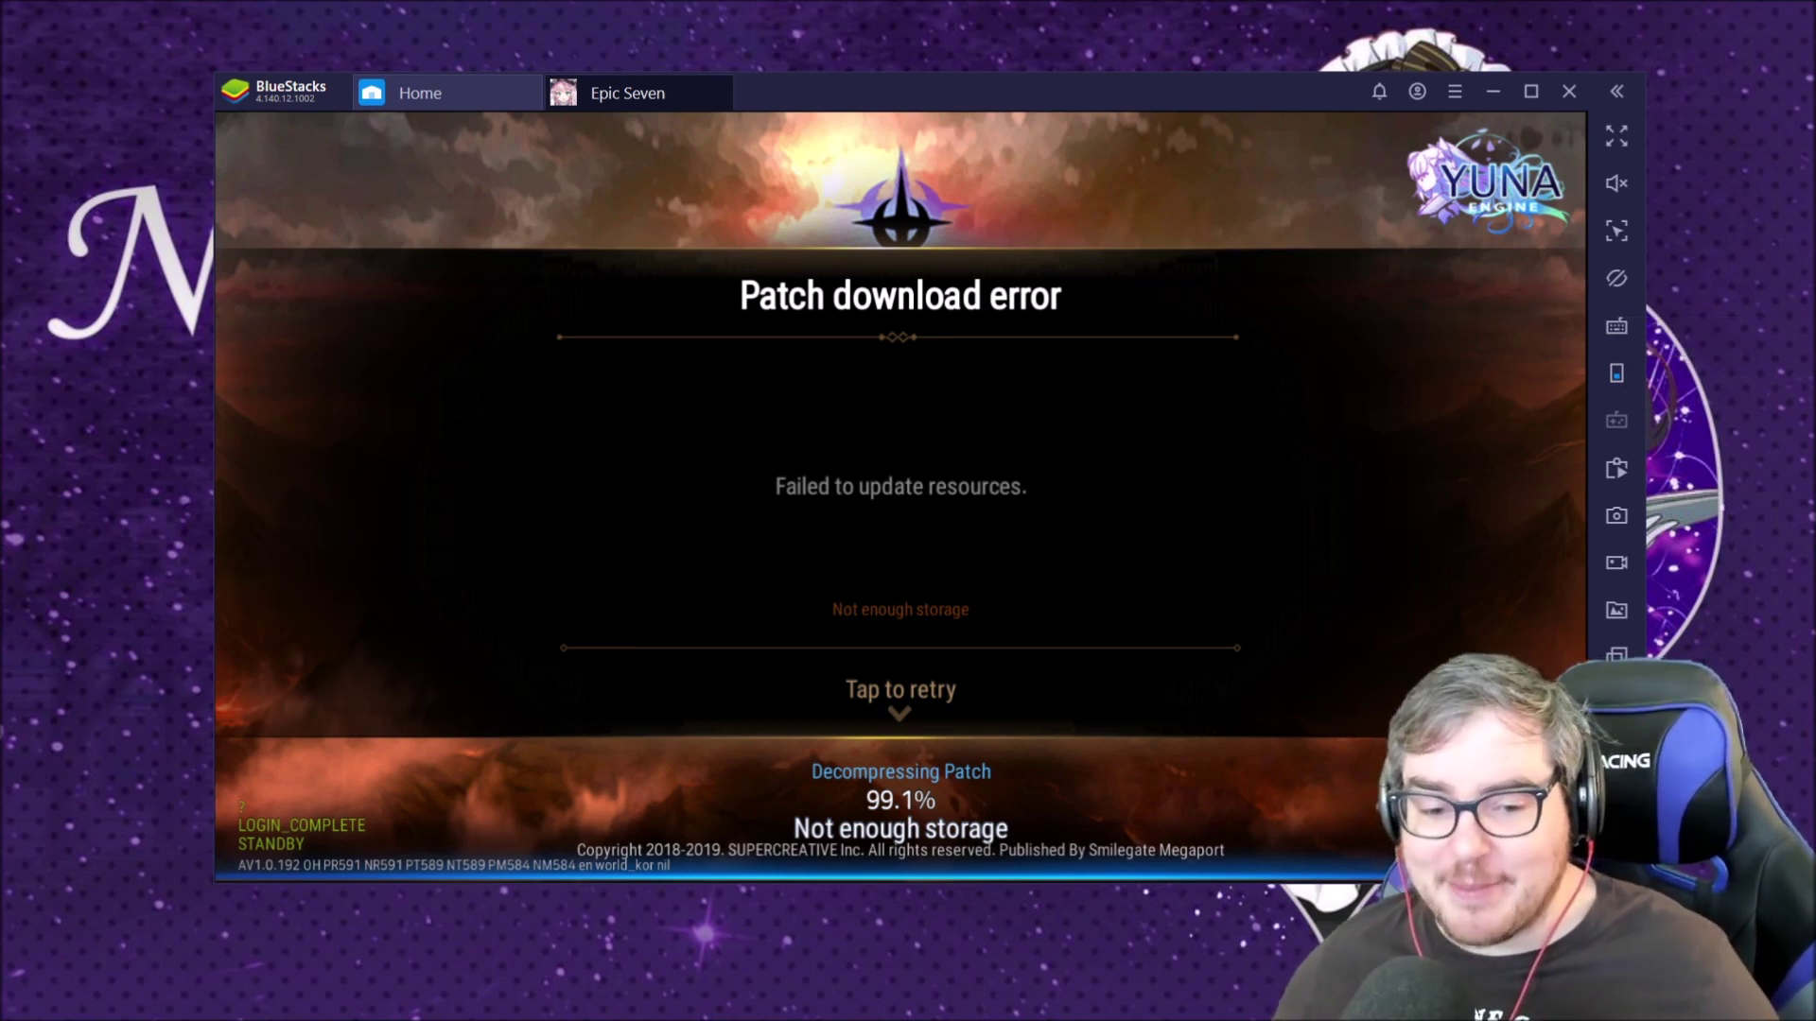
key(ctrl+shift+8)
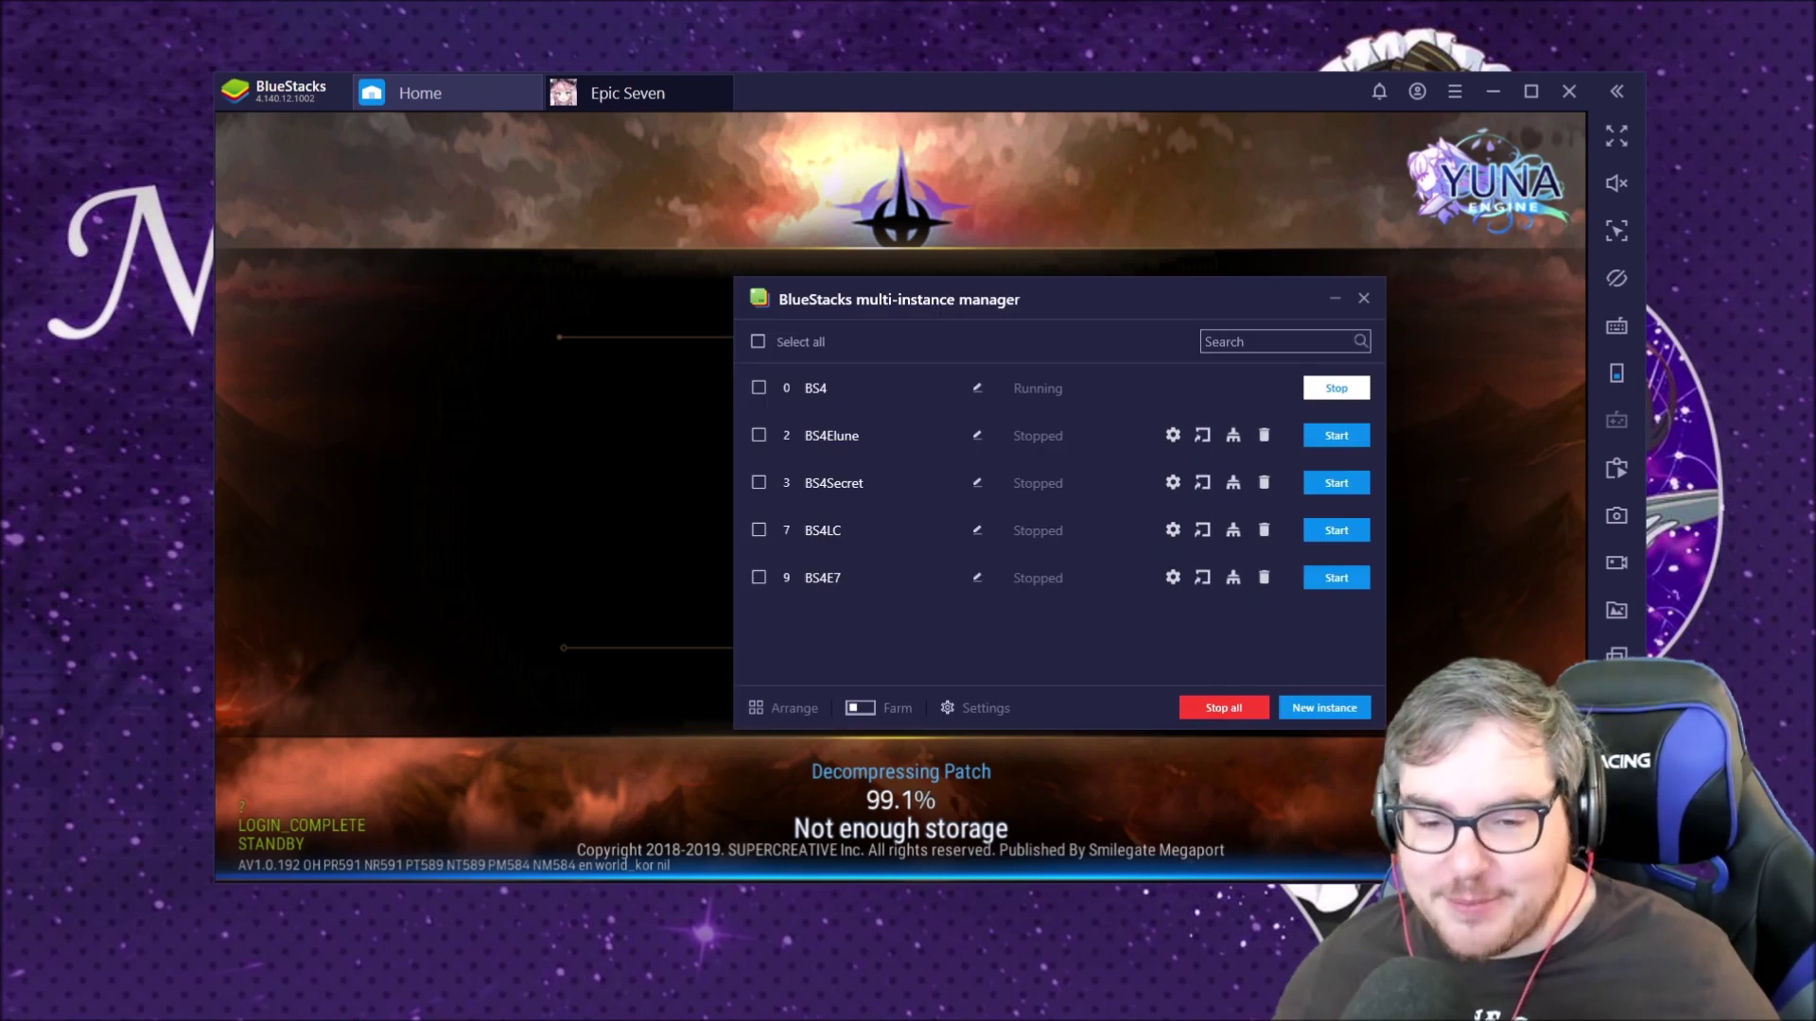